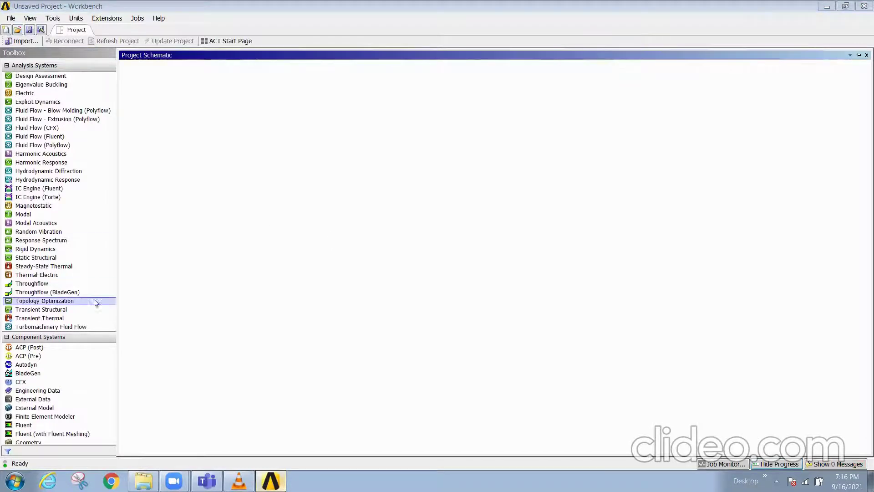
- Add a Static Structural system and link a Topology Optimization system onto its Solution cell
left_click_drag(43, 257, 179, 111)
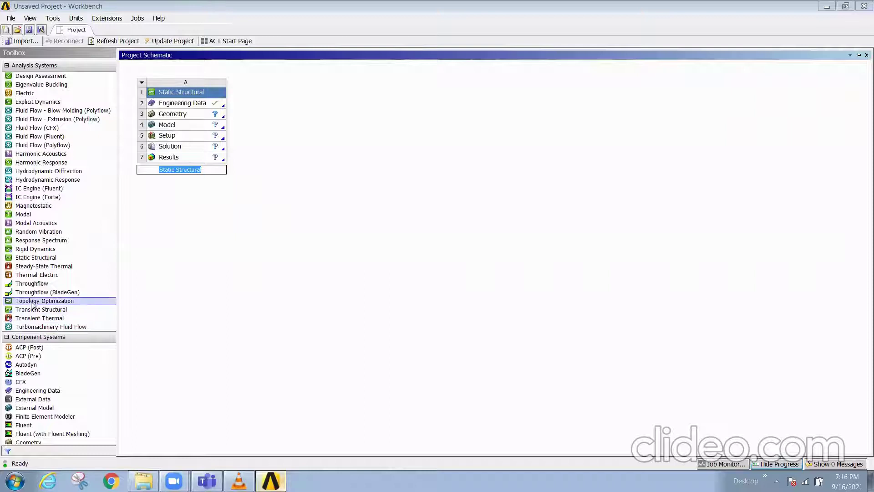
left_click_drag(33, 304, 207, 151)
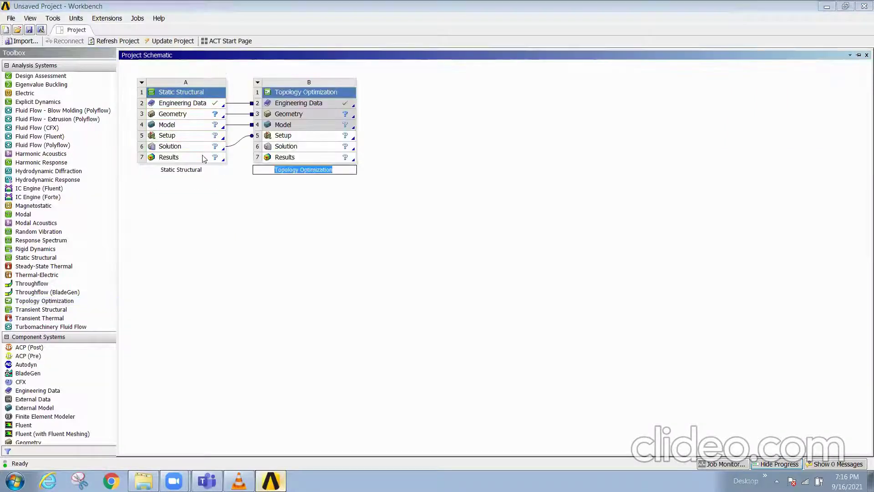
left_click_drag(45, 258, 78, 256)
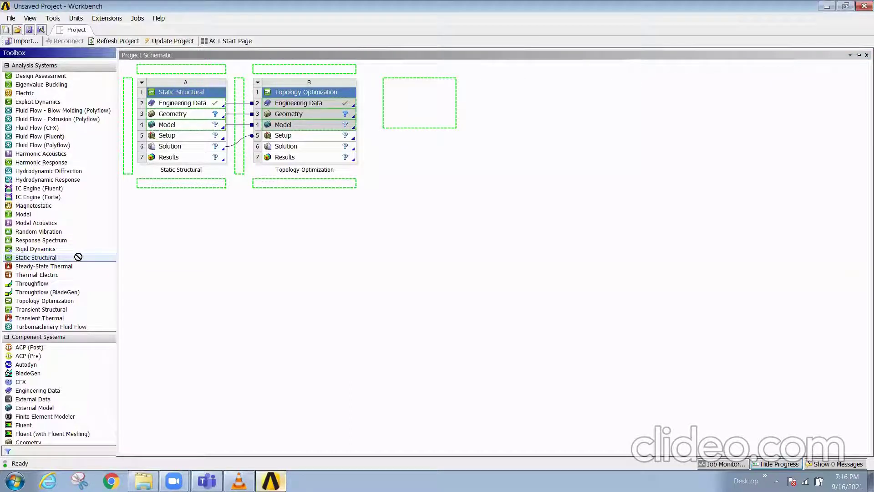
left_click_drag(397, 162, 48, 269)
left_click_drag(406, 179, 22, 258)
- Import 01_original.stp from Zoom\01_Engine_Bracket\01_CAD as system A's geometry
right_click(176, 113)
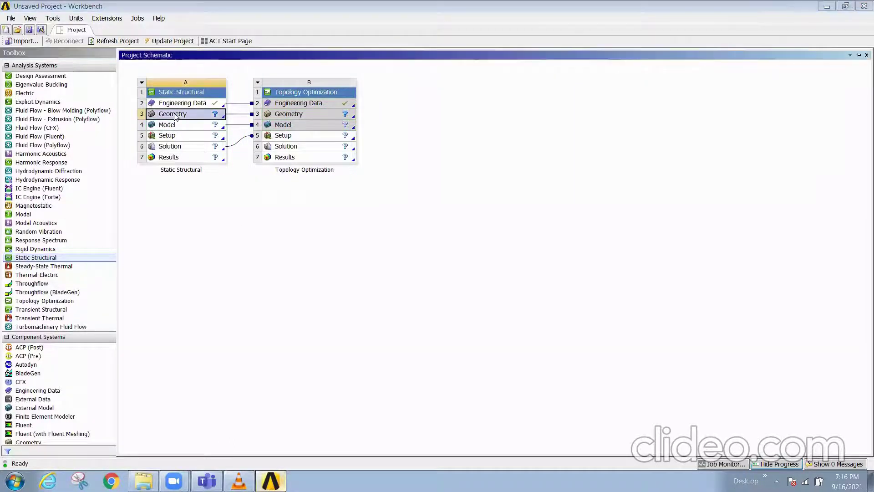
mouse_move(236, 138)
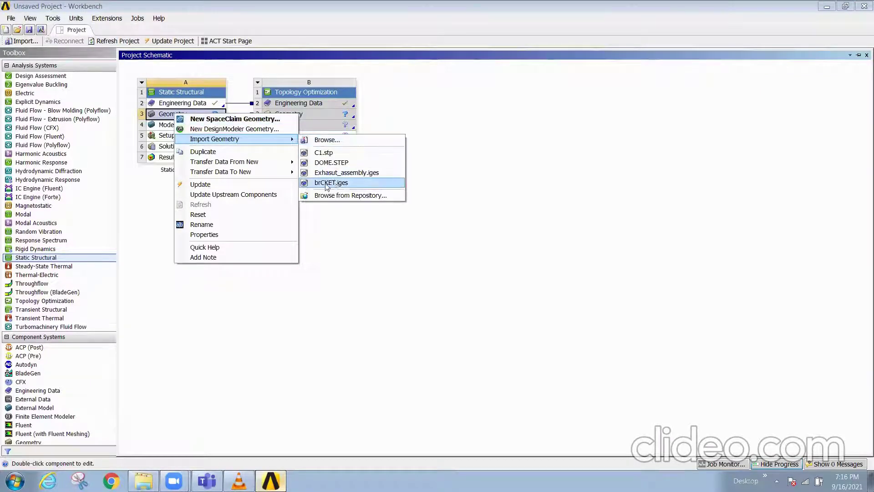
left_click(328, 140)
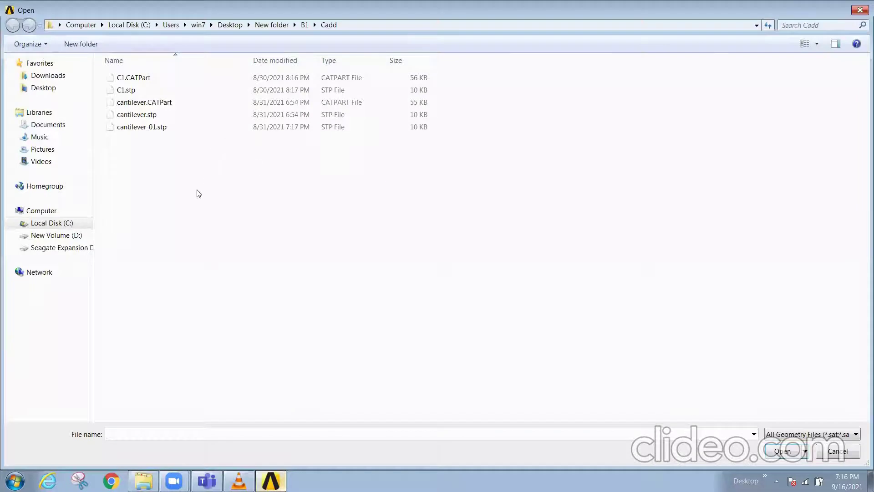
left_click(304, 24)
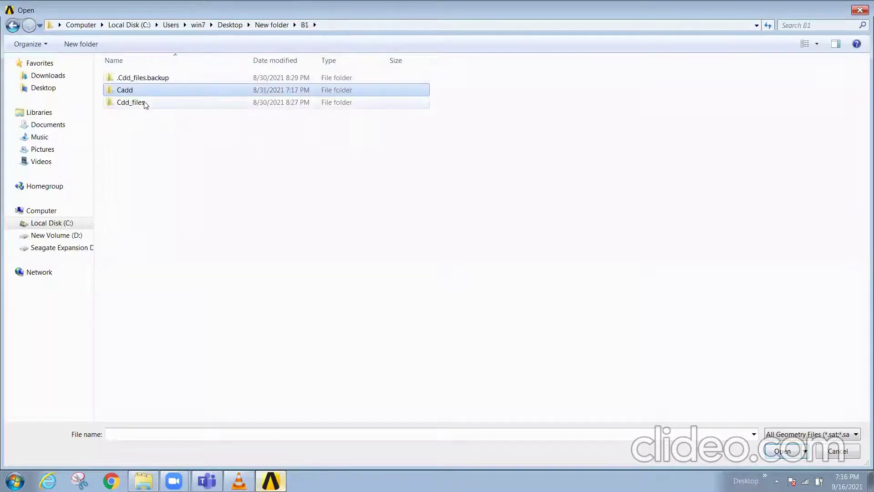
left_click(271, 25)
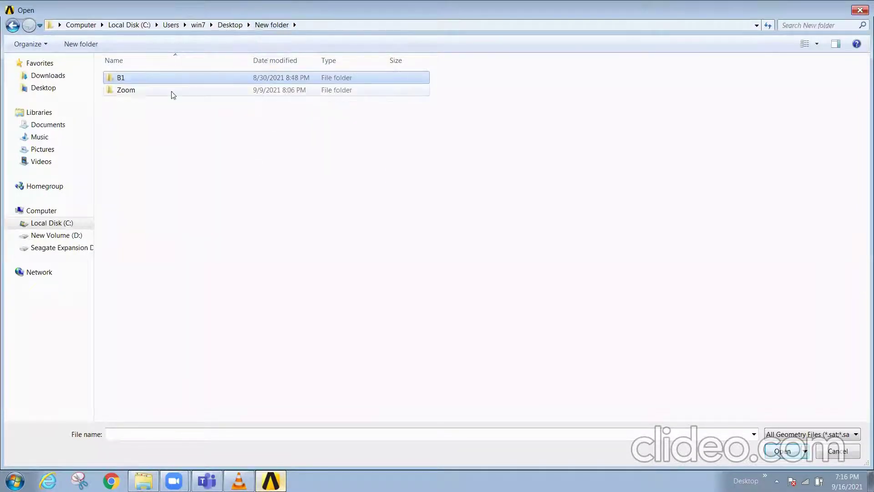
double_click(129, 91)
double_click(136, 79)
double_click(138, 79)
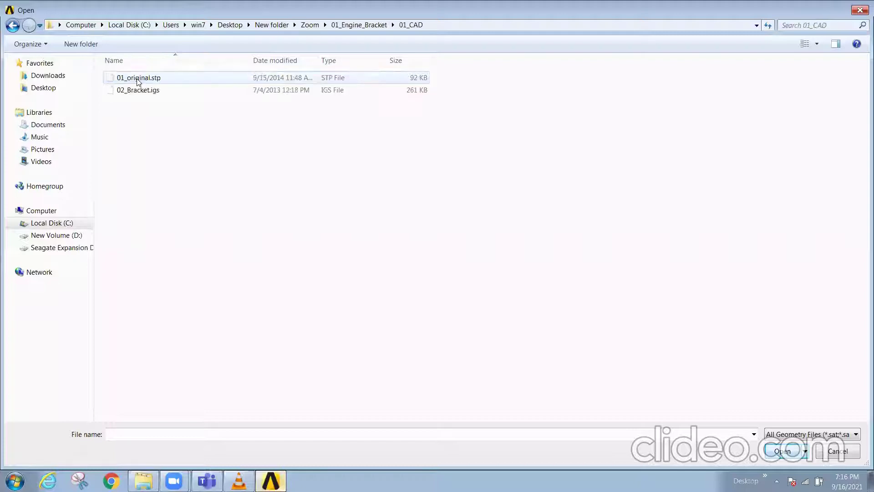
double_click(149, 81)
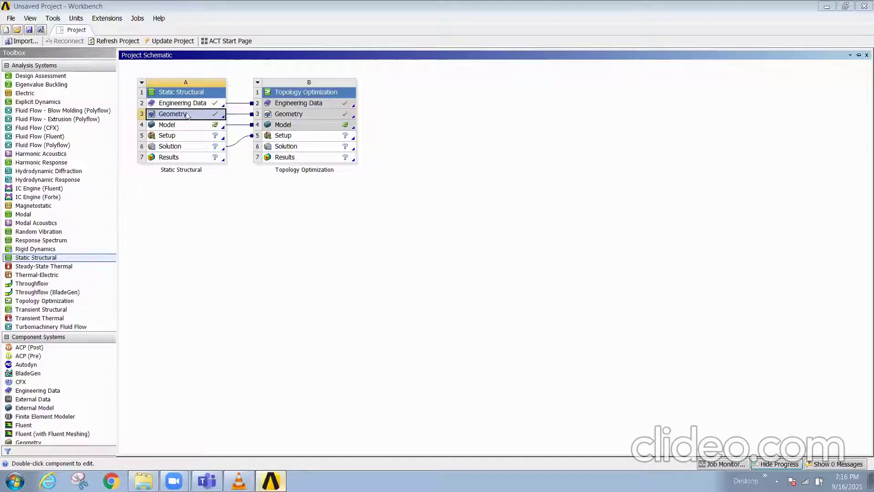
- Open system A's Model cell in Mechanical
left_click(187, 126)
right_click(188, 126)
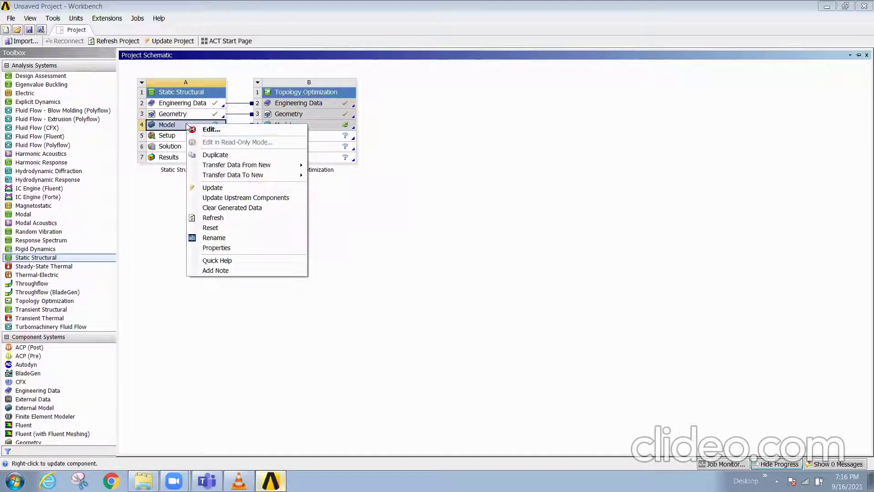
left_click(221, 129)
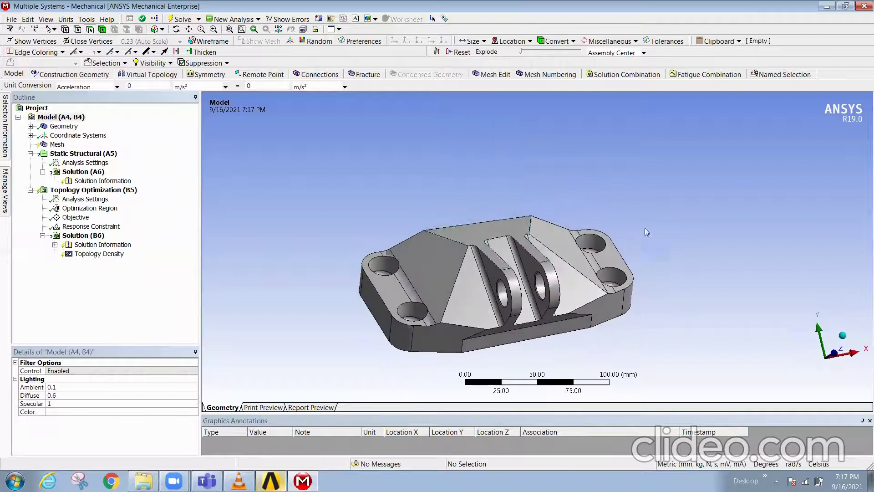
- Generate the bracket's tetrahedral mesh and orbit to inspect it
left_click(53, 145)
right_click(53, 145)
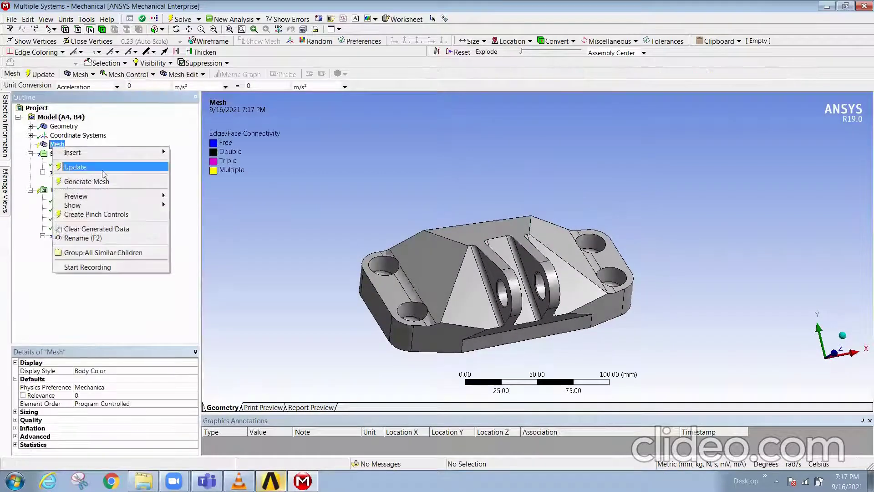
left_click(76, 181)
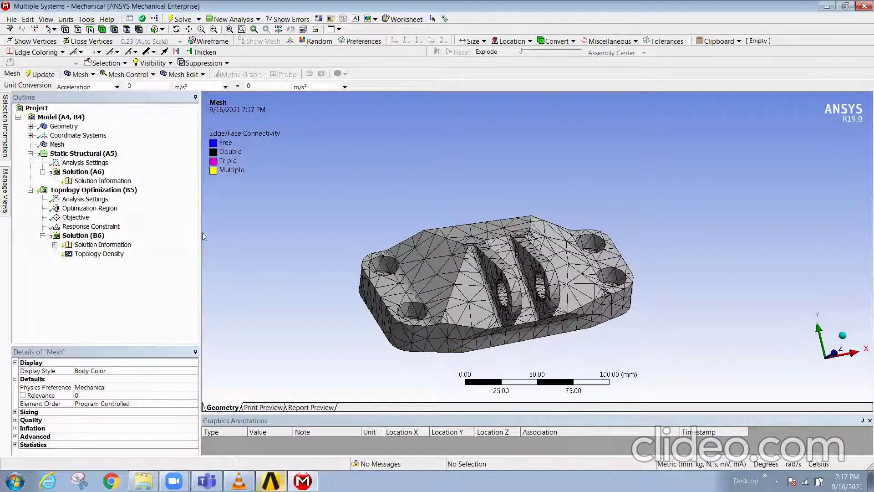
middle_click_drag(576, 291, 494, 382)
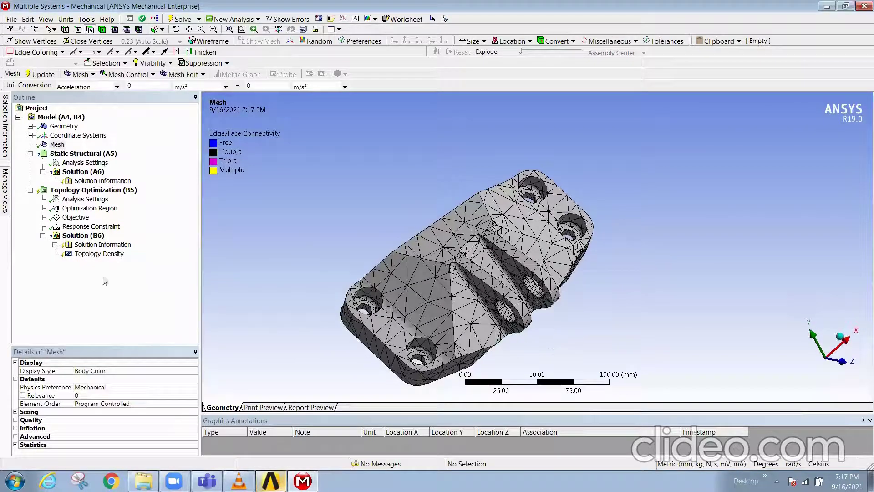
- Insert a Fixed Support scoped to the four bolt-hole faces
left_click(68, 155)
right_click(80, 155)
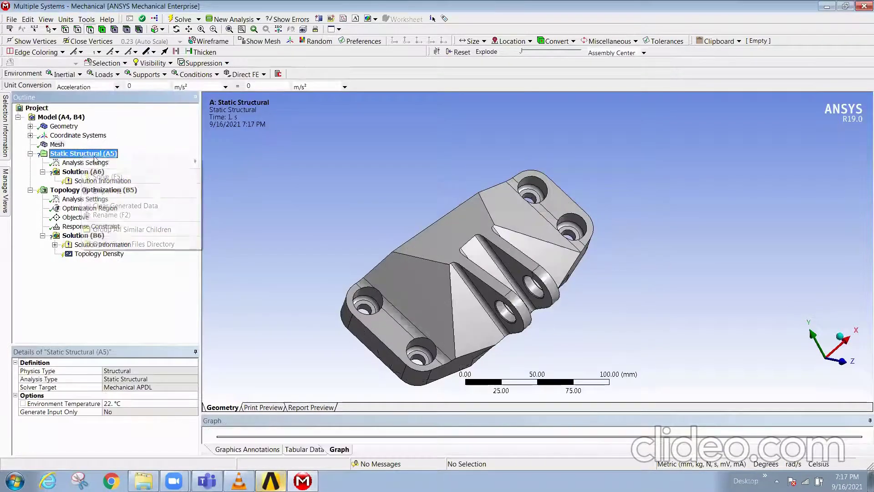
mouse_move(136, 162)
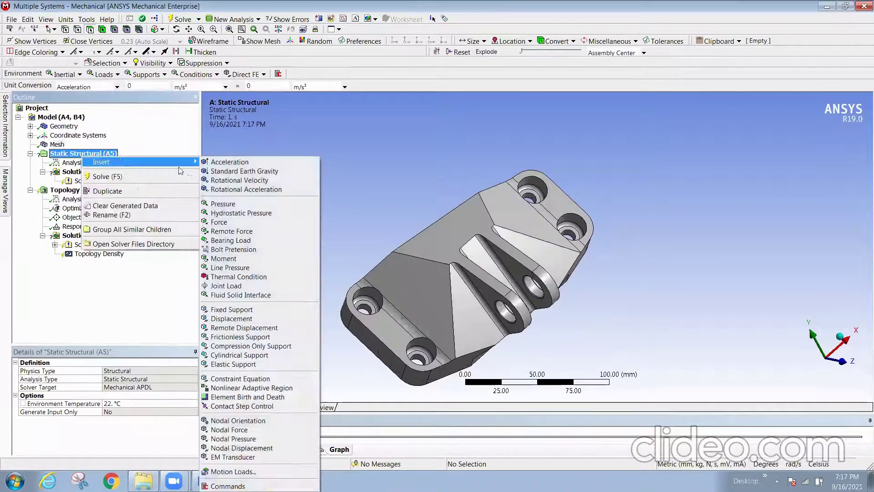
left_click(254, 309)
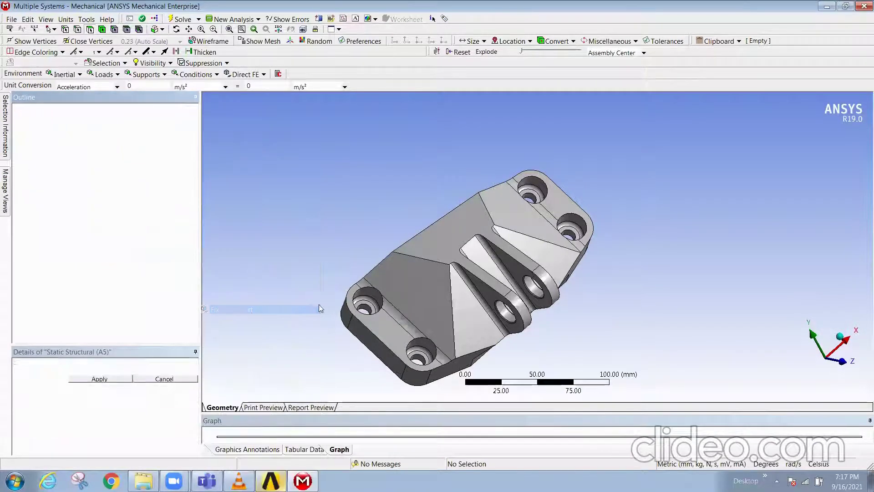
left_click(367, 307)
left_click(419, 358, "ctrl")
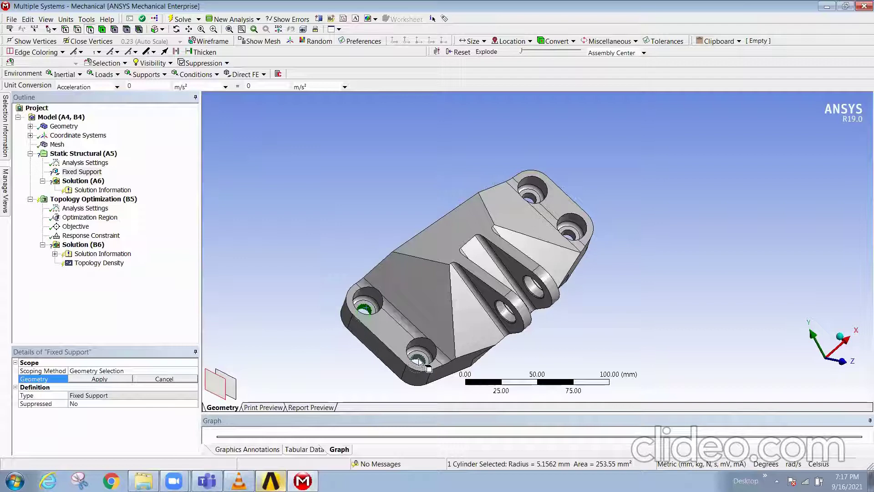
left_click(529, 198, "ctrl")
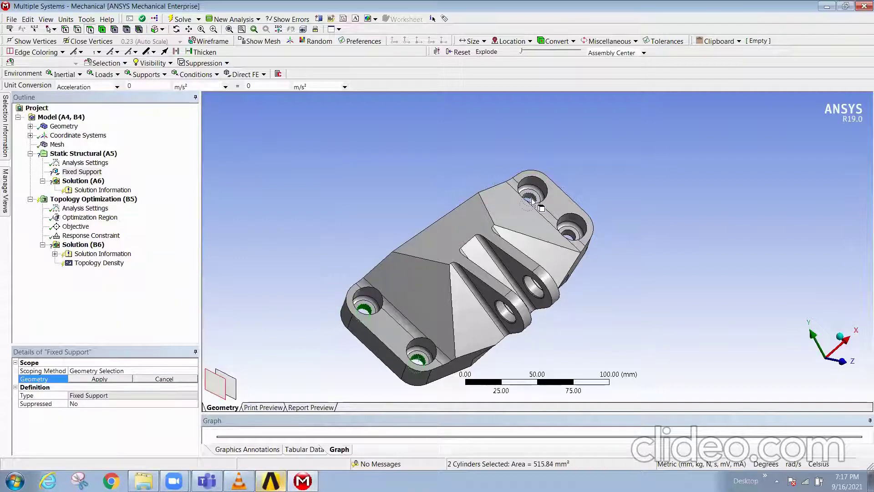
left_click(572, 233, "ctrl")
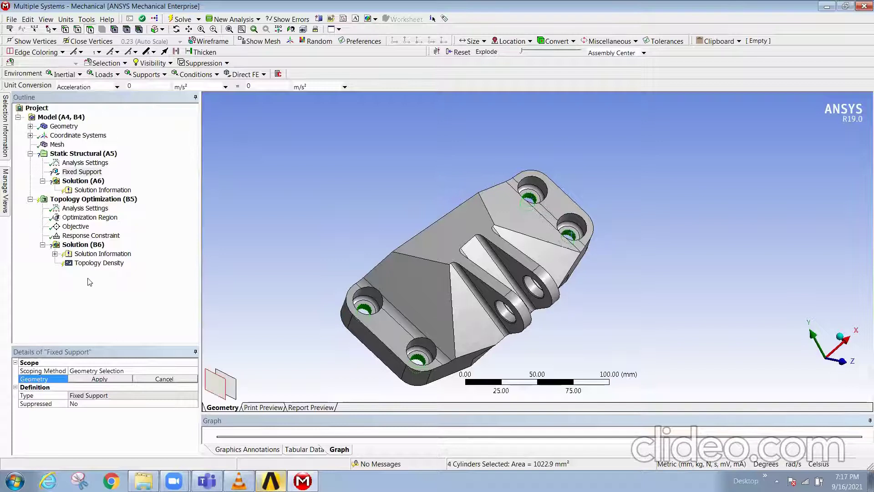
left_click(105, 379)
- Orbit, pan and zoom the bracket to check the fixed holes and bottom plate
middle_click_drag(514, 223, 425, 200)
scroll(511, 299, "up", 10)
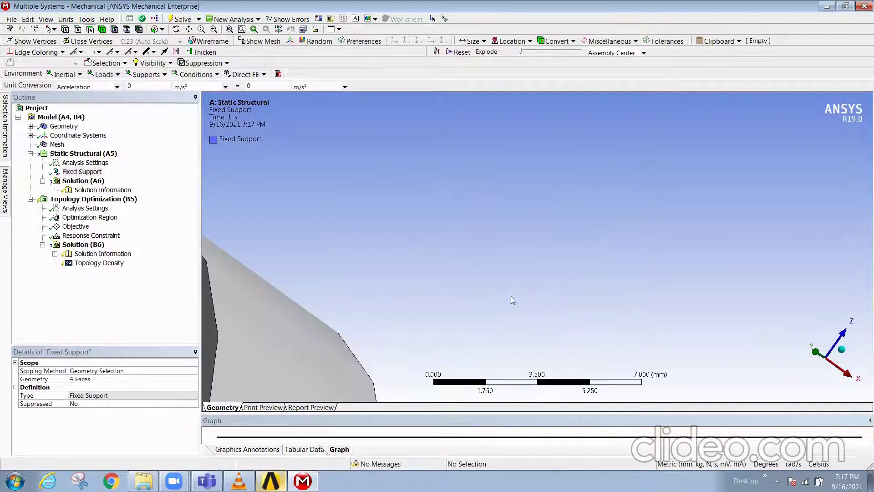
middle_click_drag(511, 299, 592, 172, "ctrl")
scroll(591, 173, "down", 8)
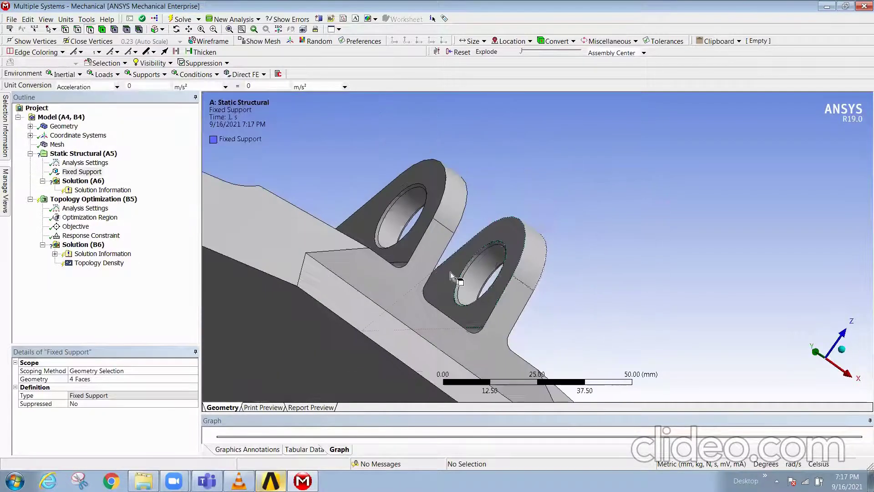
scroll(570, 167, "down", 5)
middle_click_drag(571, 167, 224, 186)
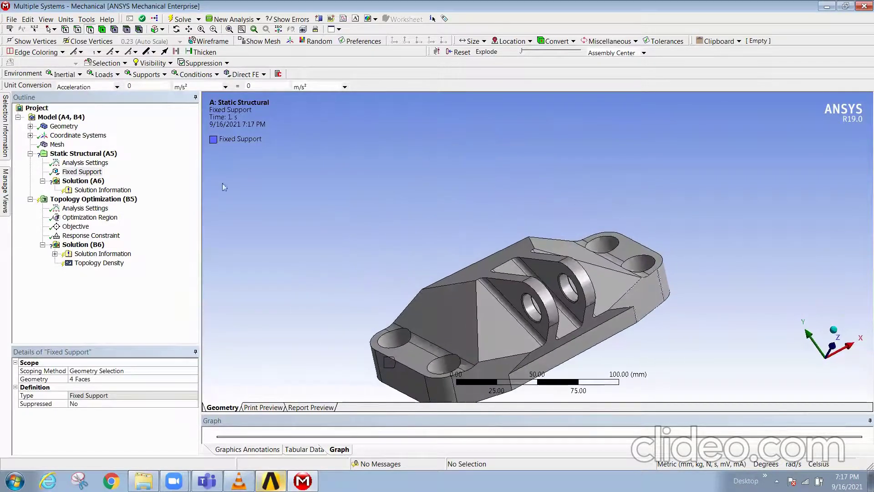
- Insert a Bearing Load scoped to the bracket's two lug-hole faces
left_click(76, 182)
right_click(83, 153)
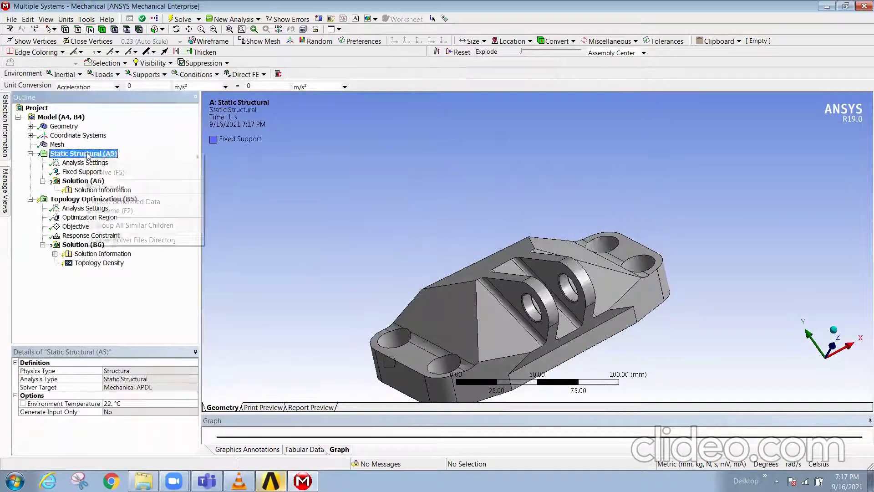
mouse_move(181, 159)
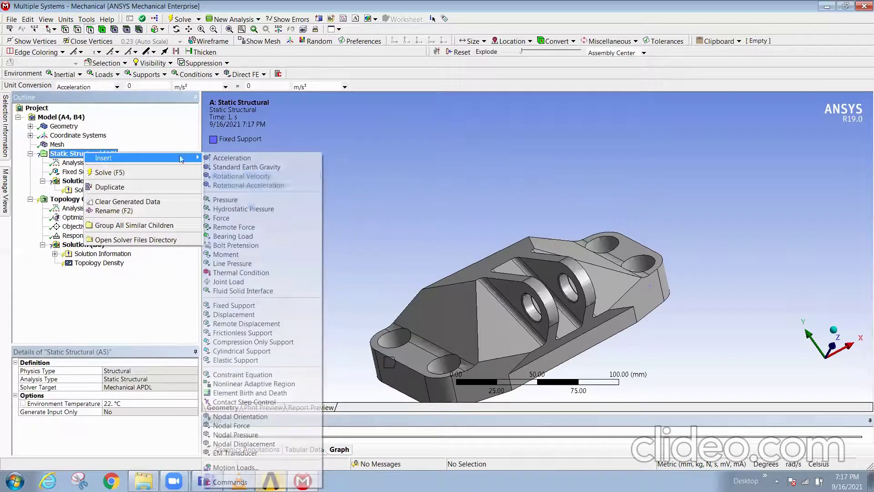
left_click(245, 235)
middle_click_drag(569, 296, 580, 248)
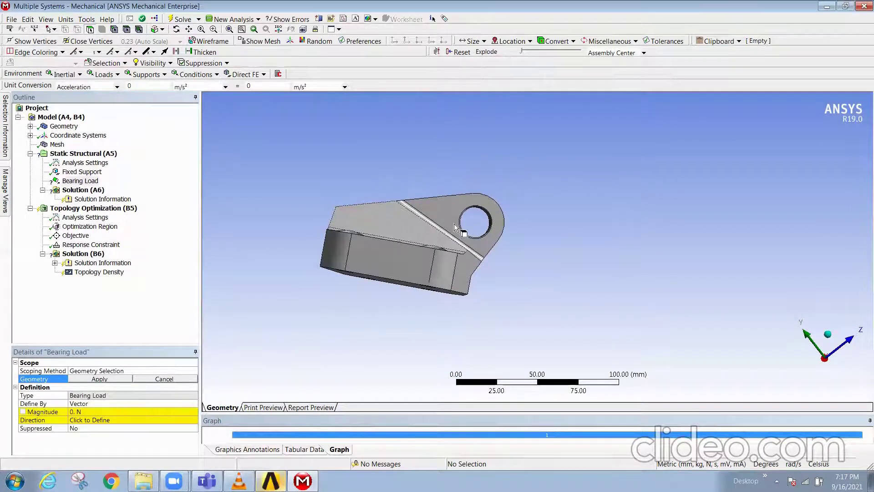
middle_click_drag(497, 234, 466, 255)
left_click(477, 238)
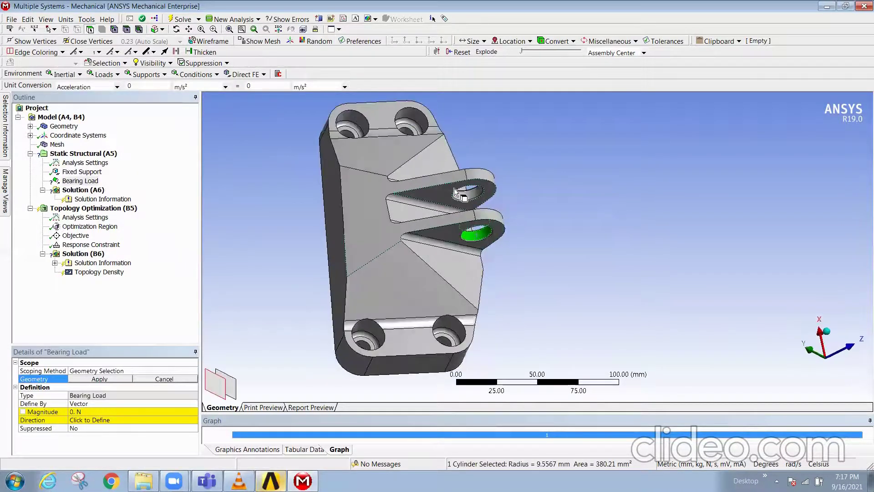
left_click(467, 193, "ctrl")
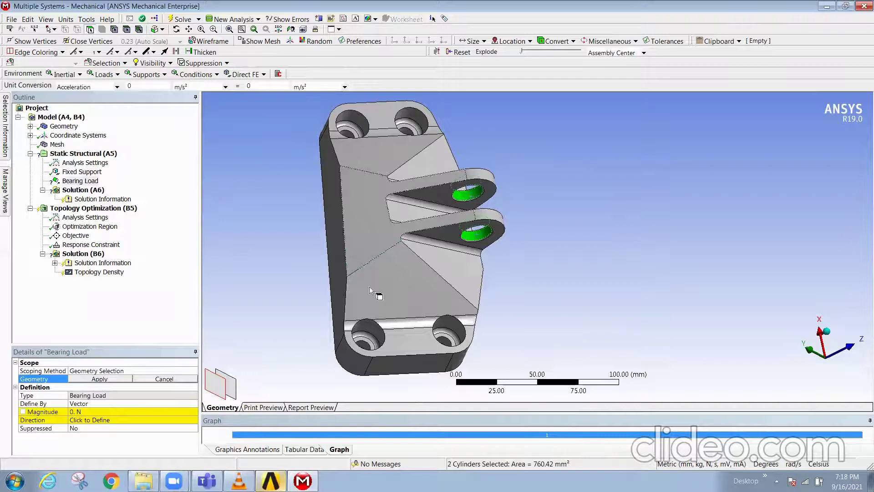
left_click(100, 378)
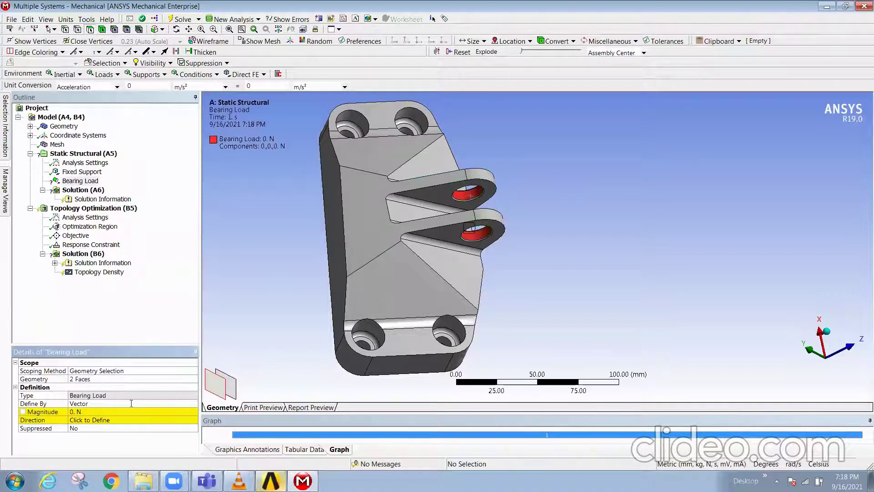
- Define the bearing load by Components with a Z component of 20000 N
left_click(185, 404)
left_click(184, 404)
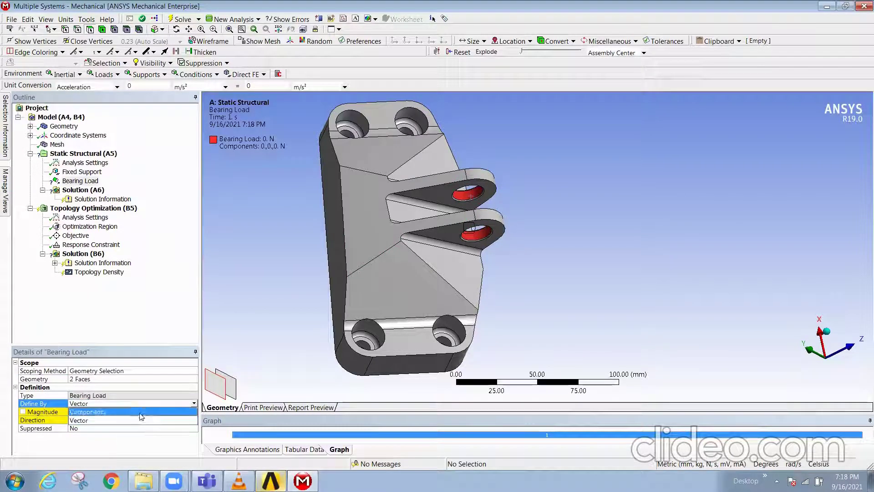
left_click(95, 421)
left_click(97, 435)
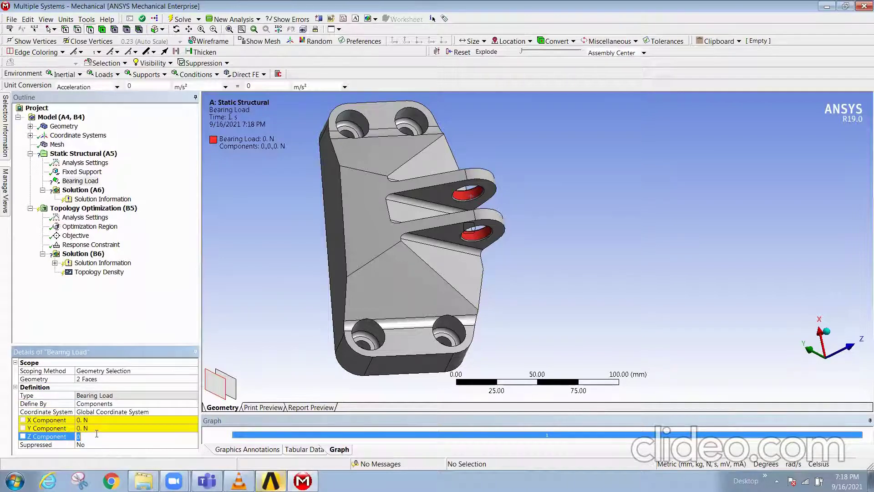
middle_click_drag(569, 301, 513, 280)
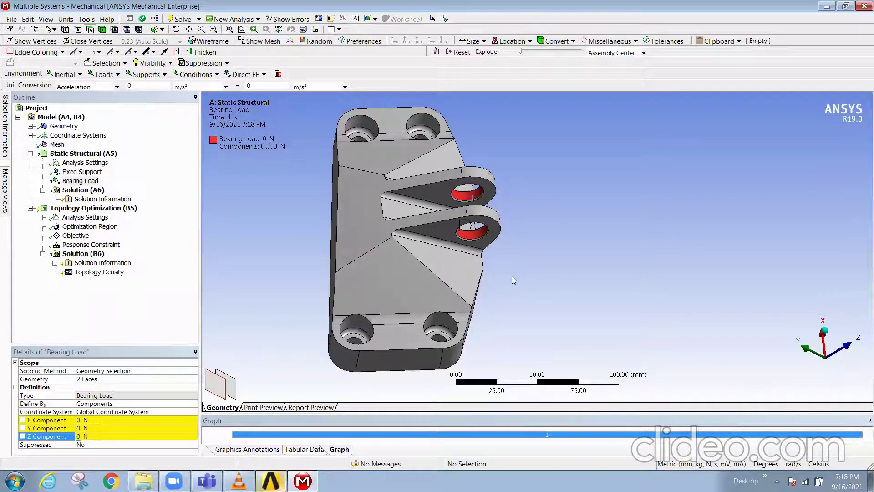
left_click(84, 435)
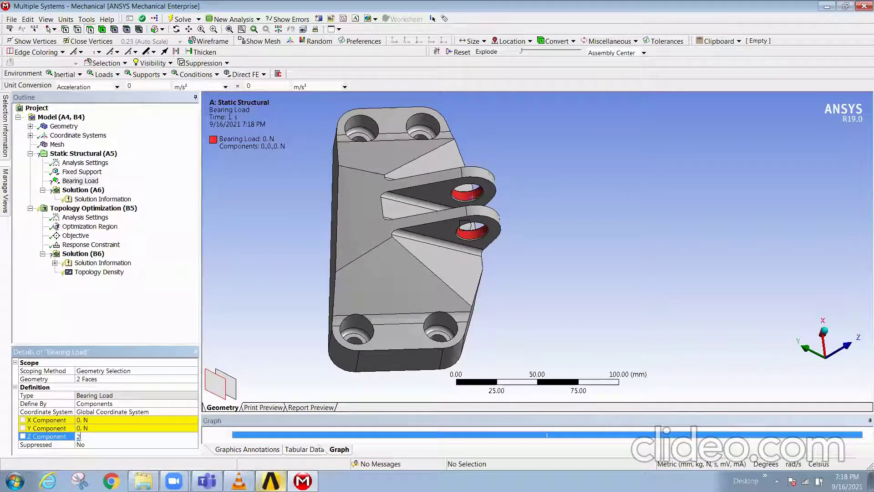
key("Return")
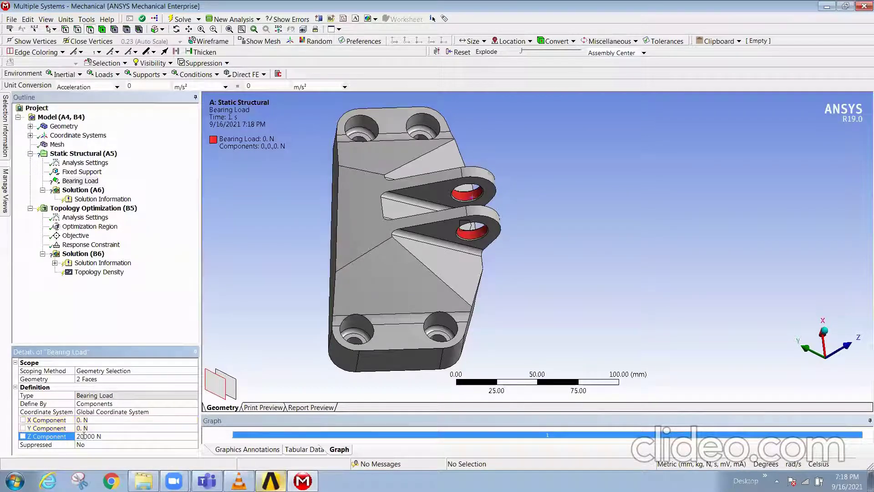
middle_click_drag(378, 283, 427, 218)
- Insert Total Deformation and Equivalent (von-Mises) Stress results under Solution
right_click(86, 193)
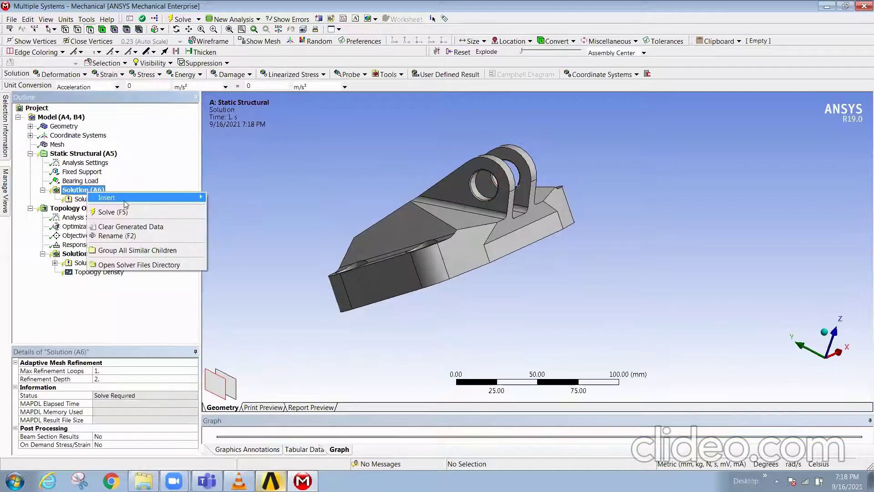
mouse_move(146, 197)
mouse_move(264, 197)
left_click(318, 198)
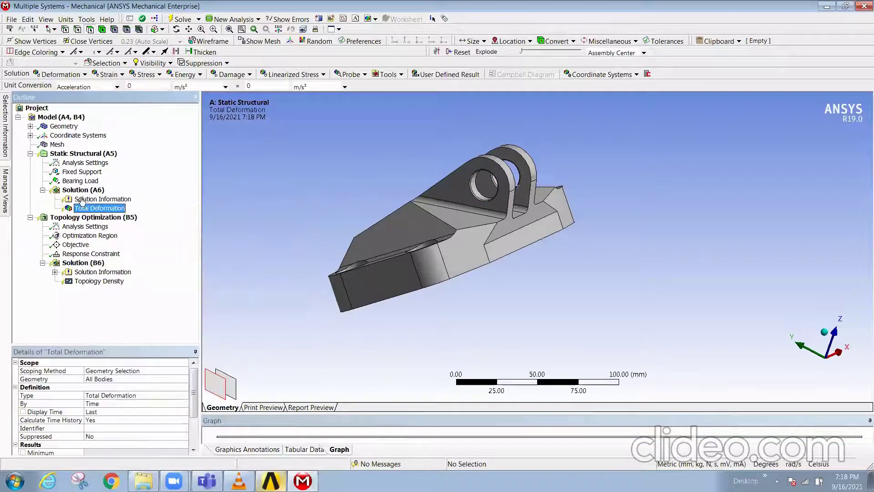
right_click(81, 190)
mouse_move(136, 194)
mouse_move(222, 212)
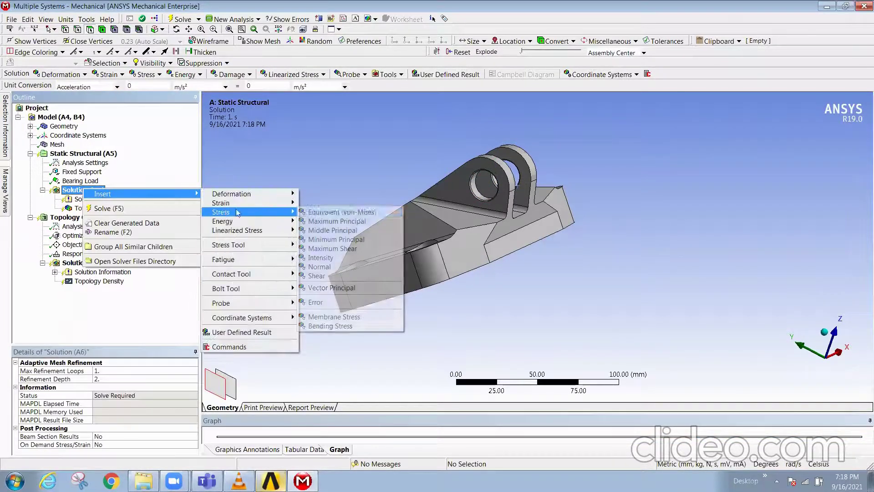
left_click(359, 214)
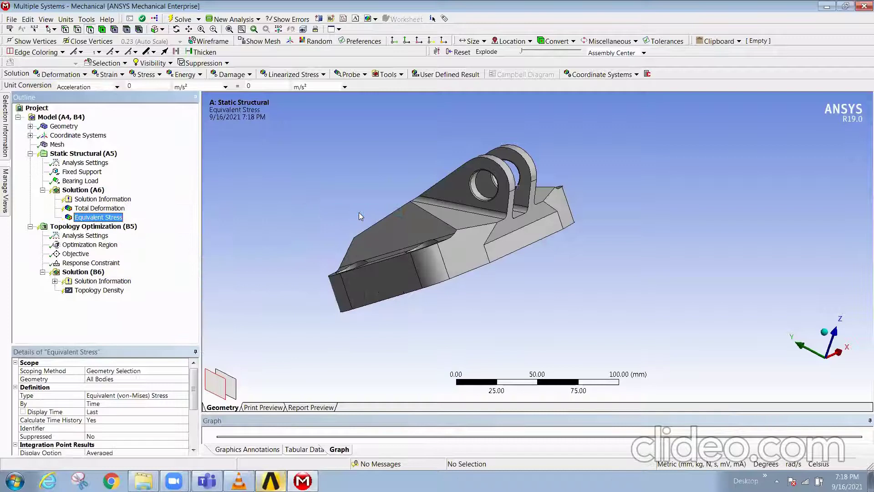
- Solve the static structural analysis
left_click(86, 191)
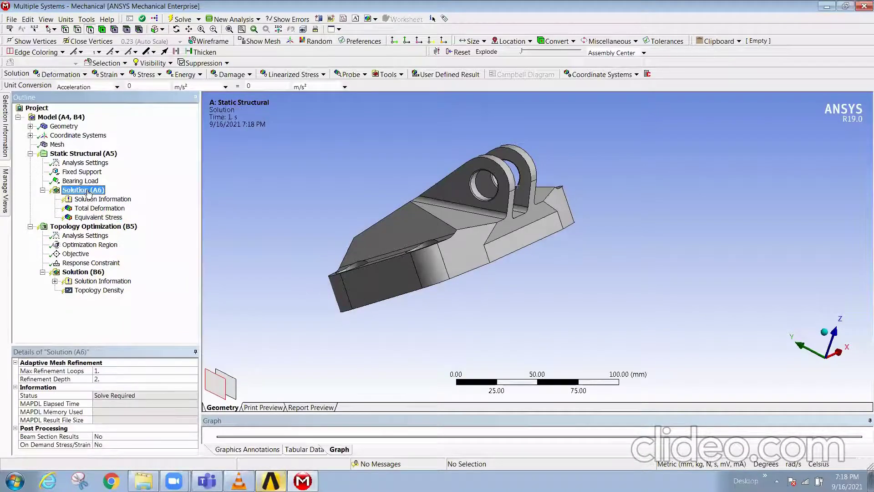
right_click(87, 190)
left_click(114, 210)
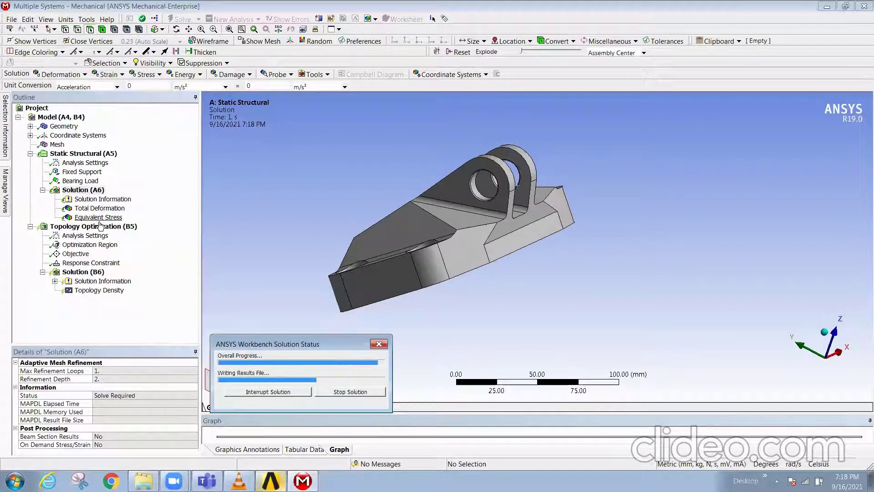
- Add a Fatigue Tool (Fully Reversed, Stress Life) under Solution and expand its Details panel
left_click(81, 190)
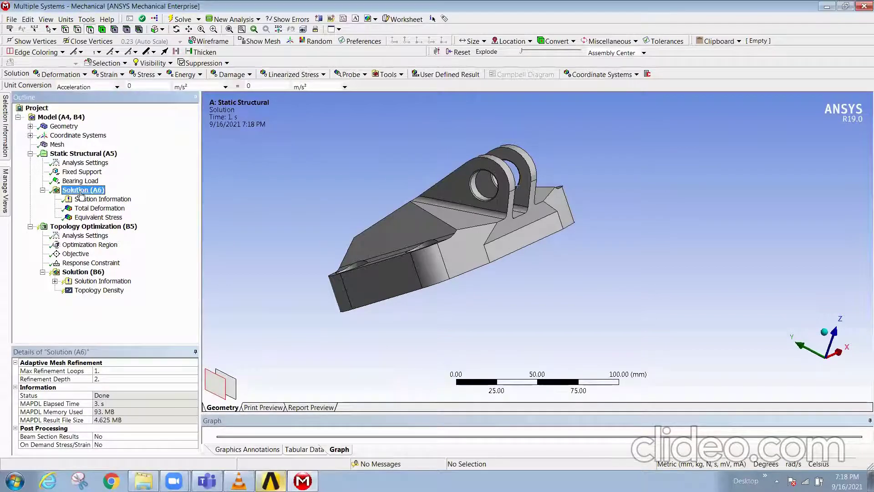
right_click(81, 194)
mouse_move(104, 198)
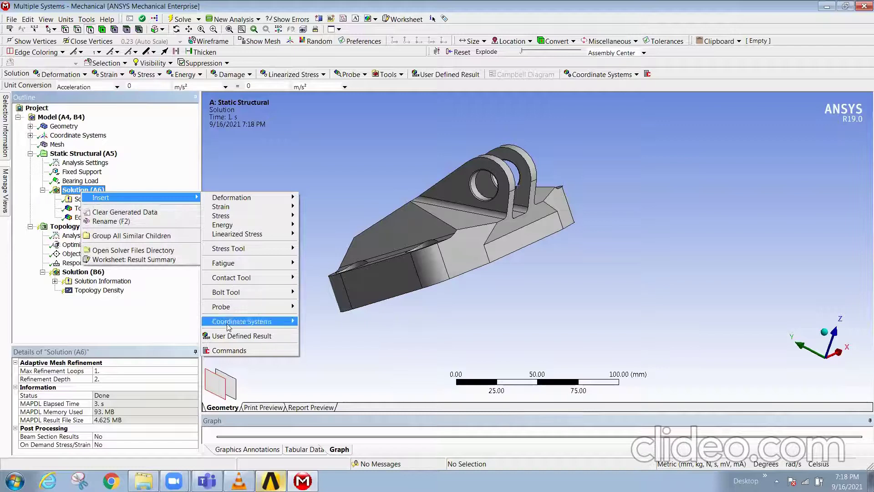
mouse_move(228, 326)
mouse_move(247, 265)
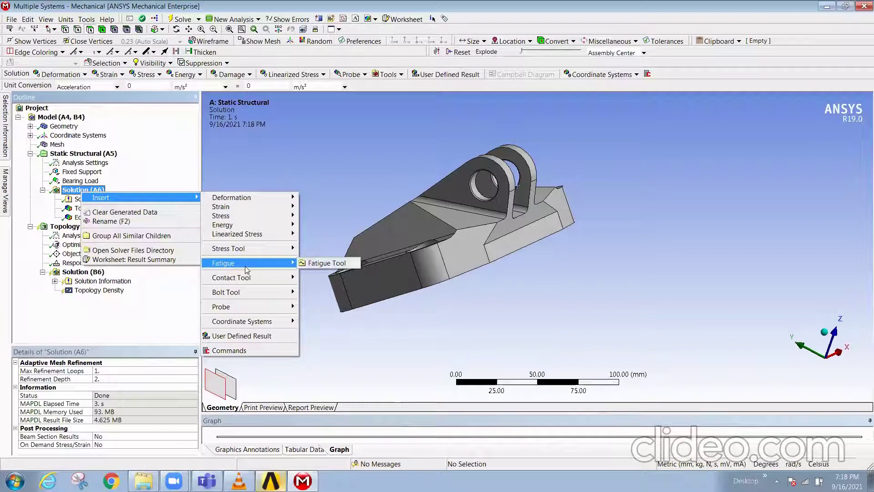
left_click(327, 263)
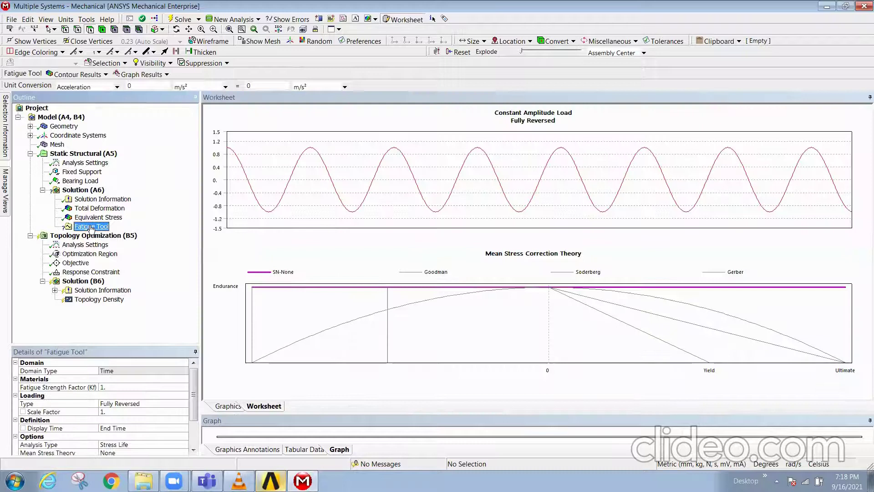
left_click(101, 226)
left_click_drag(112, 343, 115, 303)
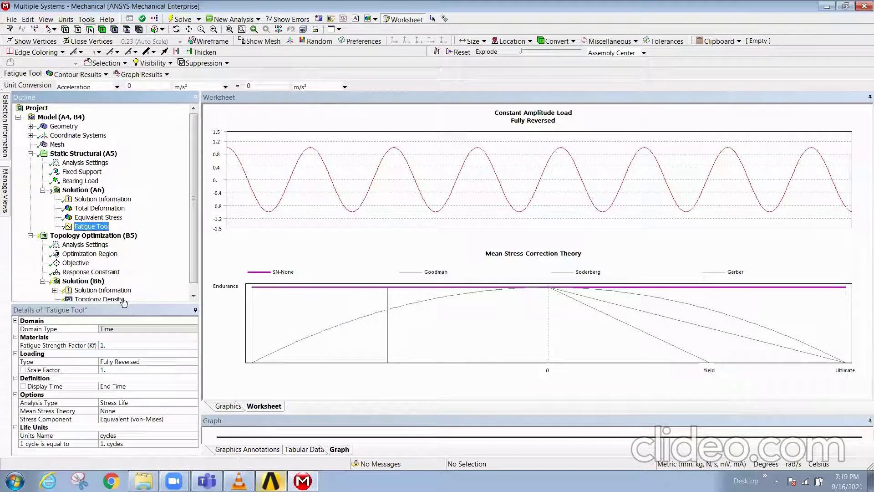
left_click_drag(124, 302, 125, 257)
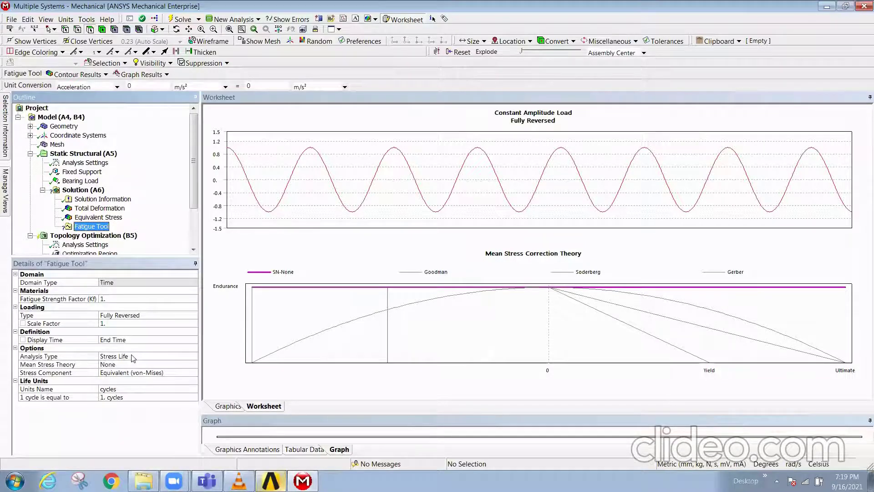
- Insert a Life result scoped to all bodies, then reselect the Fatigue Tool
right_click(86, 227)
mouse_move(107, 231)
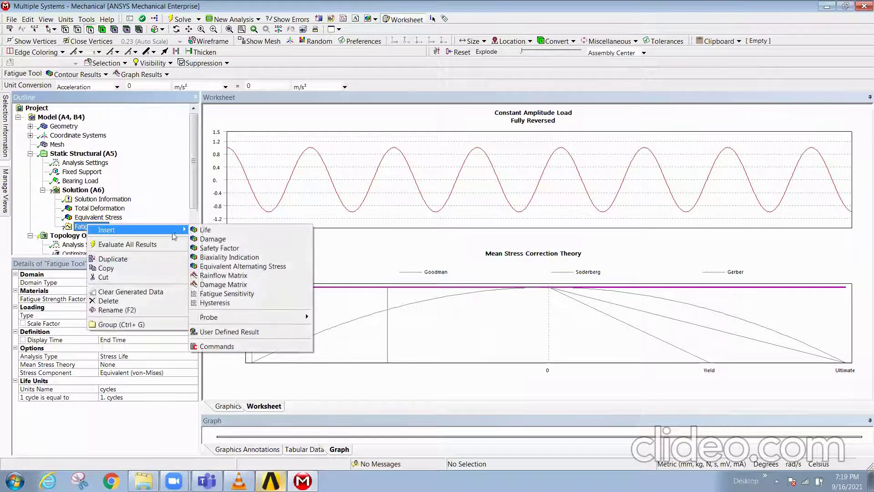
left_click(200, 230)
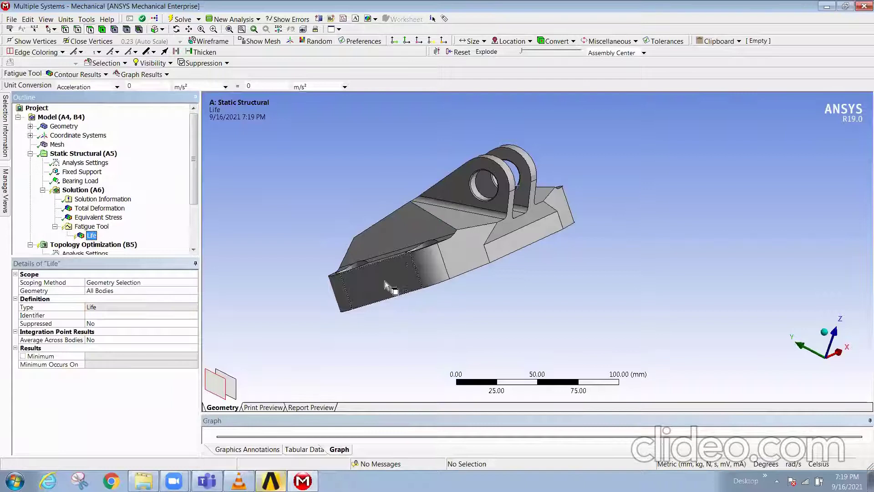
middle_click_drag(384, 281, 355, 314)
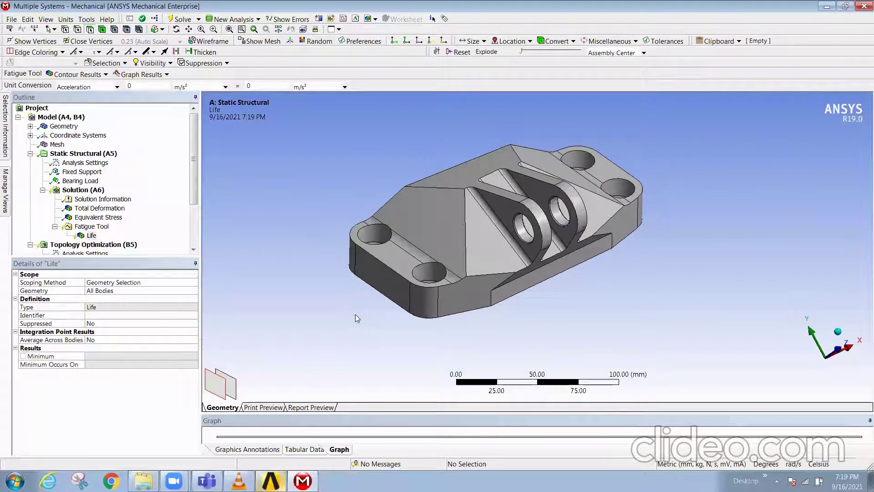
left_click(91, 236)
key("F2")
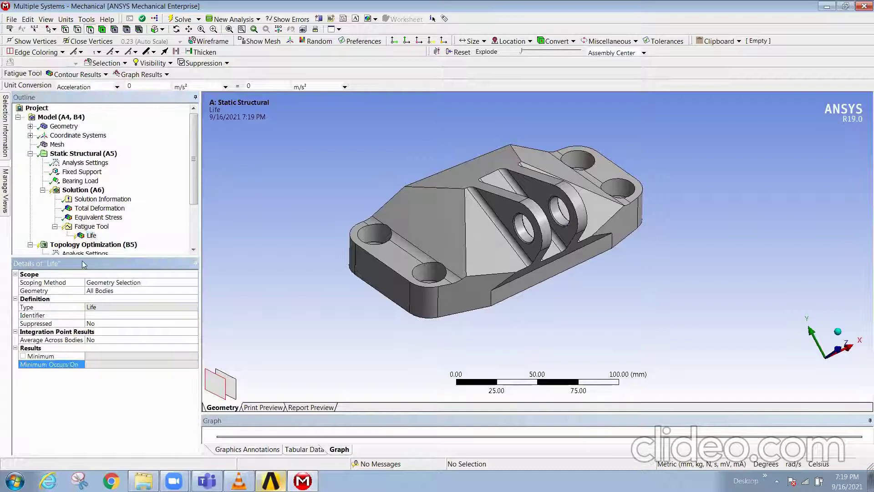
left_click(85, 226)
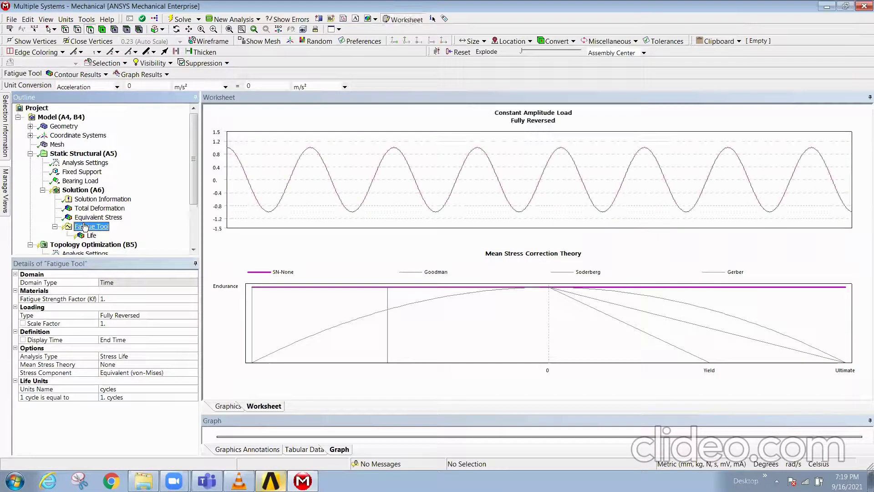
- Change the Fatigue Tool's Loading Type to Ratio
left_click(172, 314)
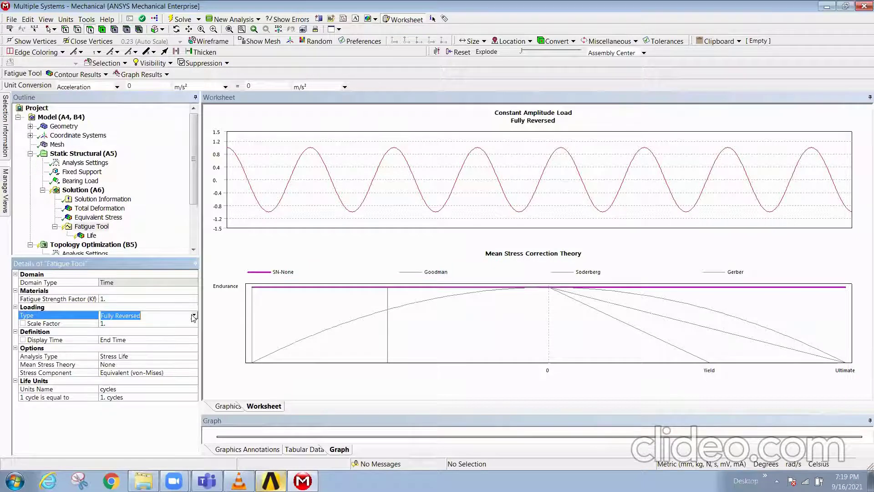
left_click(194, 316)
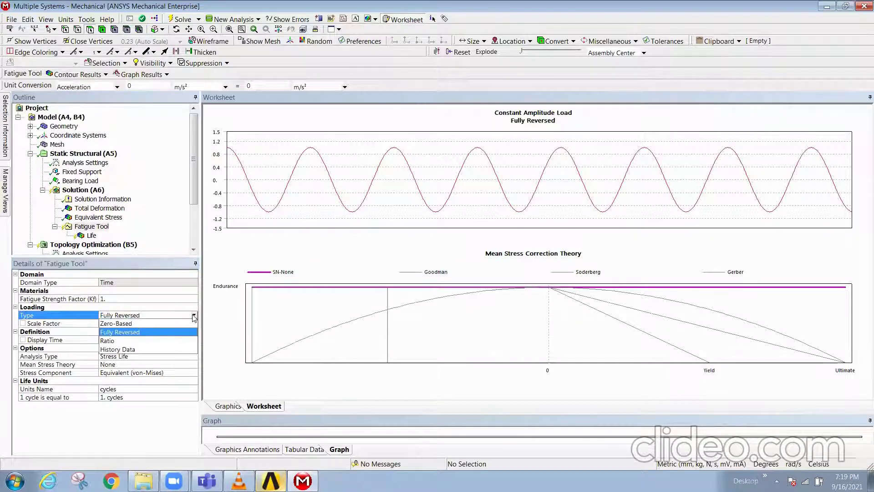
left_click(168, 323)
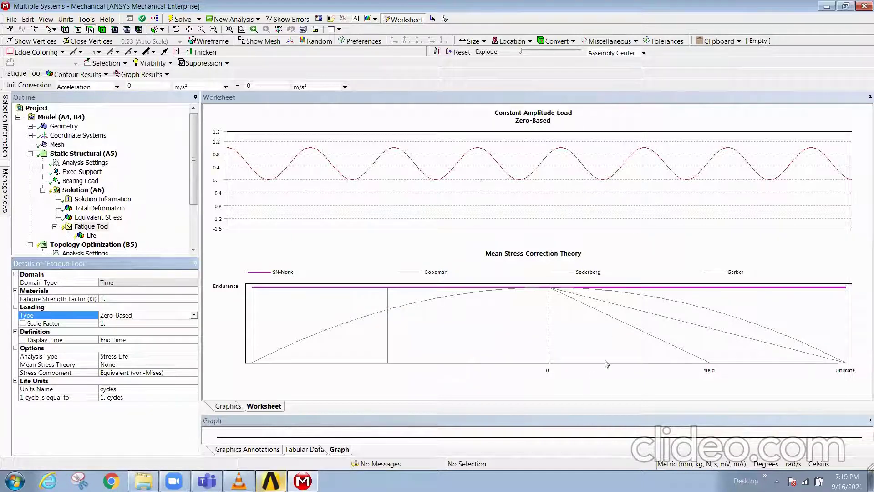
left_click(194, 314)
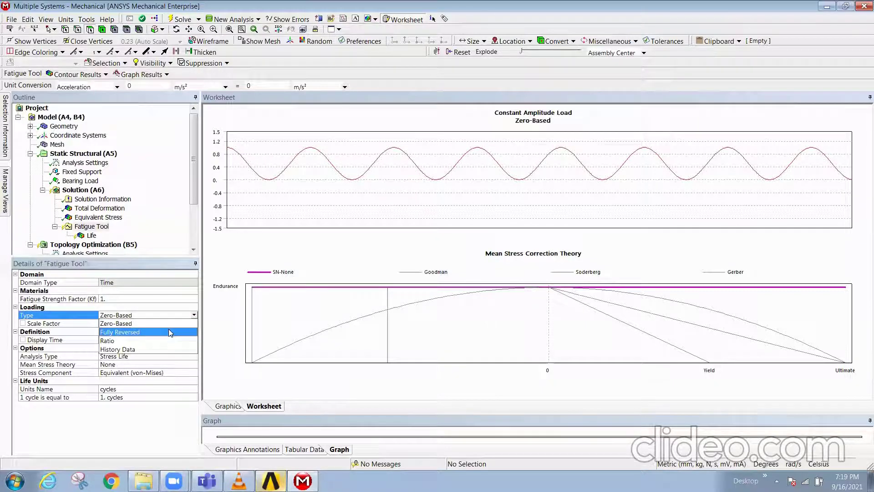
left_click(163, 340)
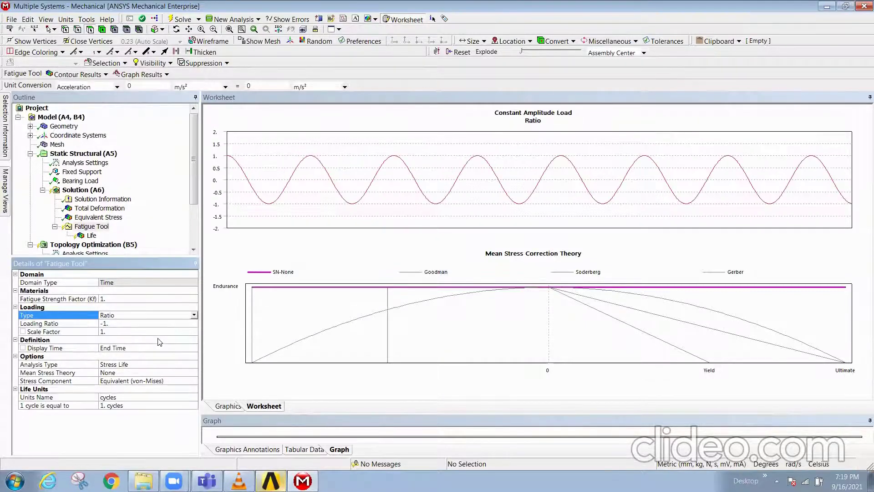
- Set the Loading Ratio to -1
left_click(117, 322)
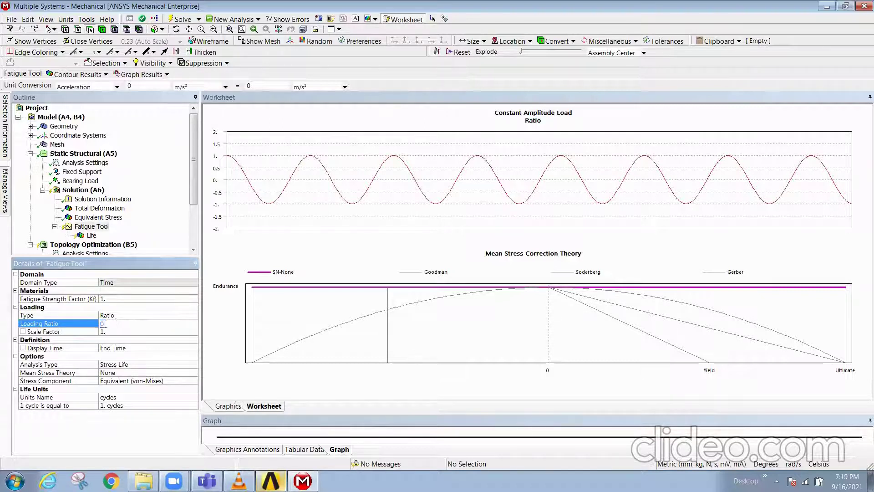
key("Return")
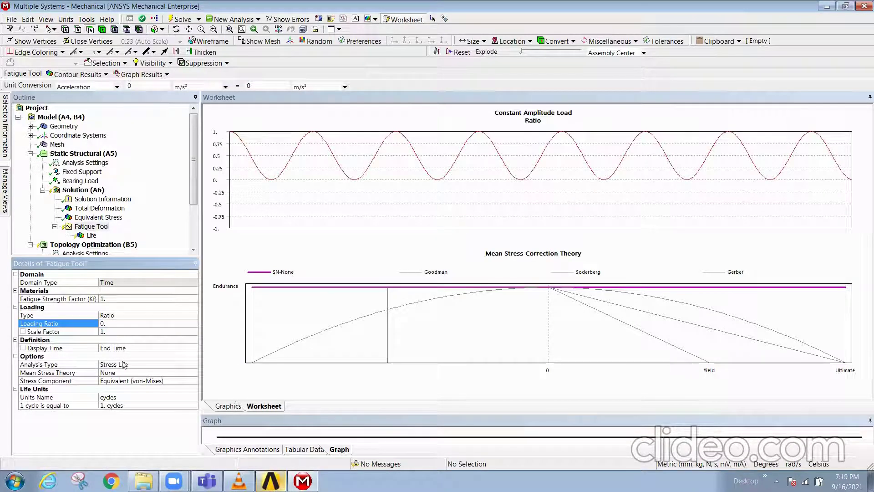
left_click(122, 323)
key("Return")
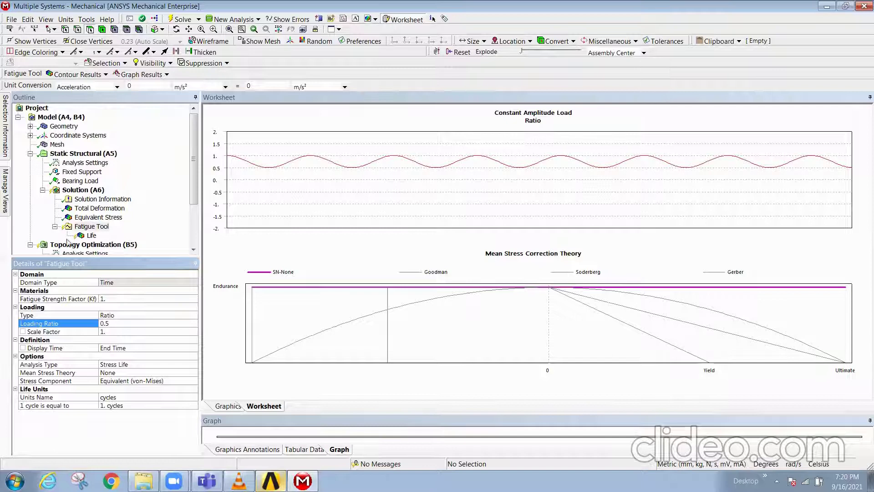
left_click(141, 325)
type("-1")
key("Return")
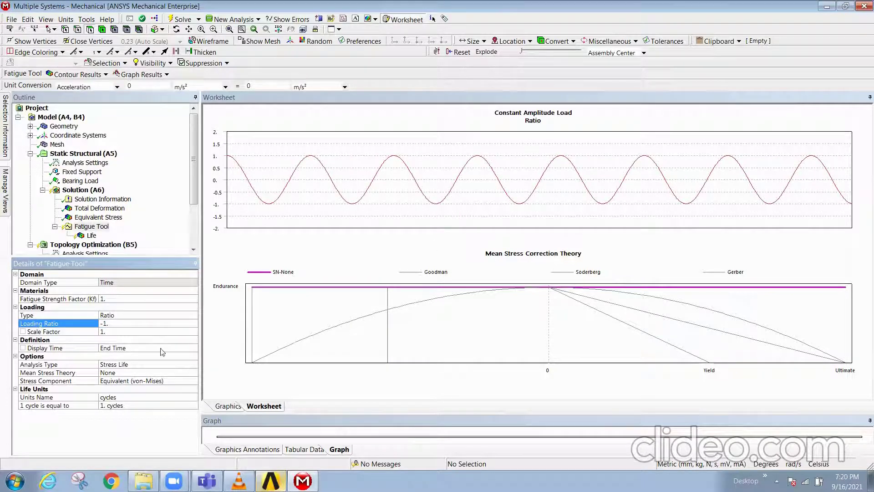
- Choose Max Principal in the Fatigue Tool's Stress Component dropdown
left_click(117, 381)
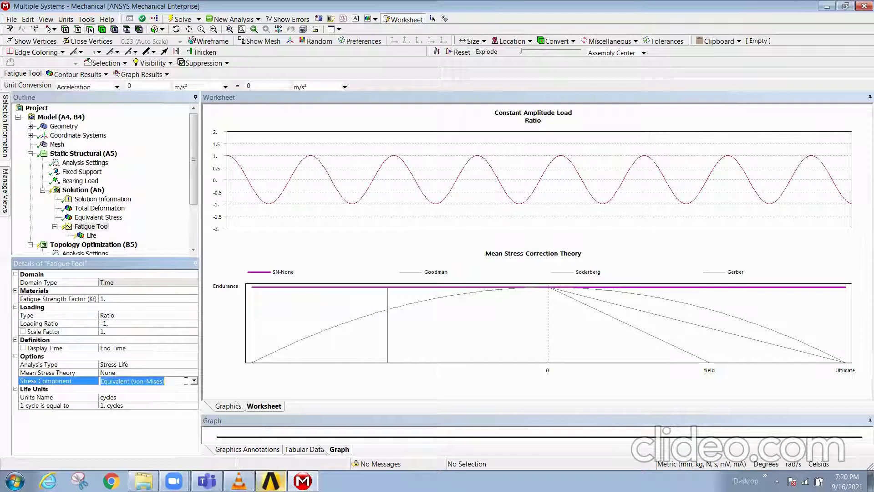
left_click(194, 382)
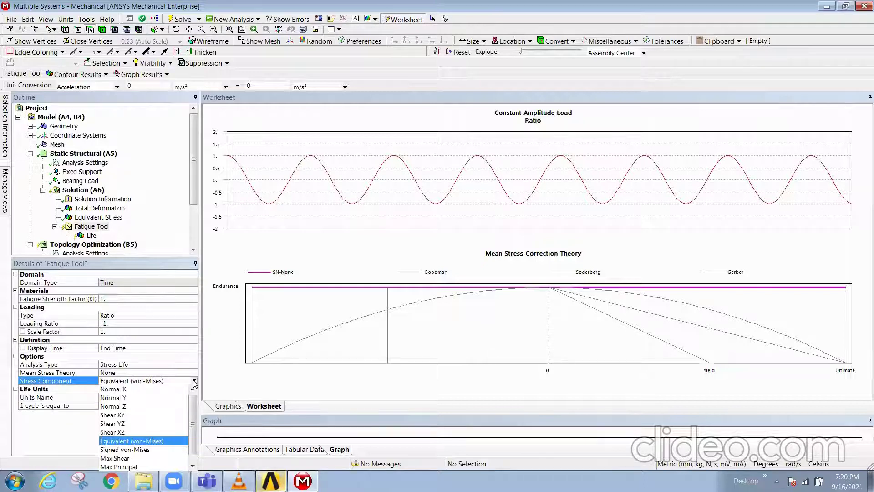
left_click(121, 467)
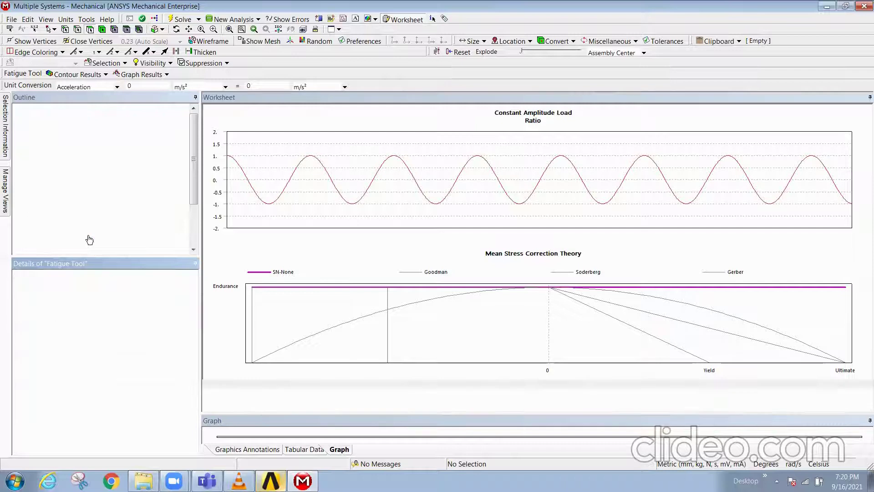
- Evaluate all results so the fatigue Life contour is computed on the bracket
right_click(90, 236)
left_click(117, 256)
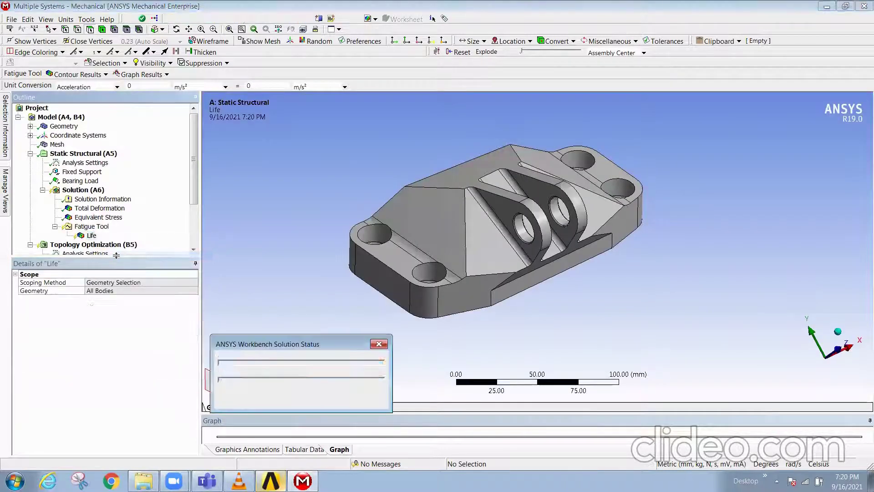
middle_click_drag(439, 271, 474, 212)
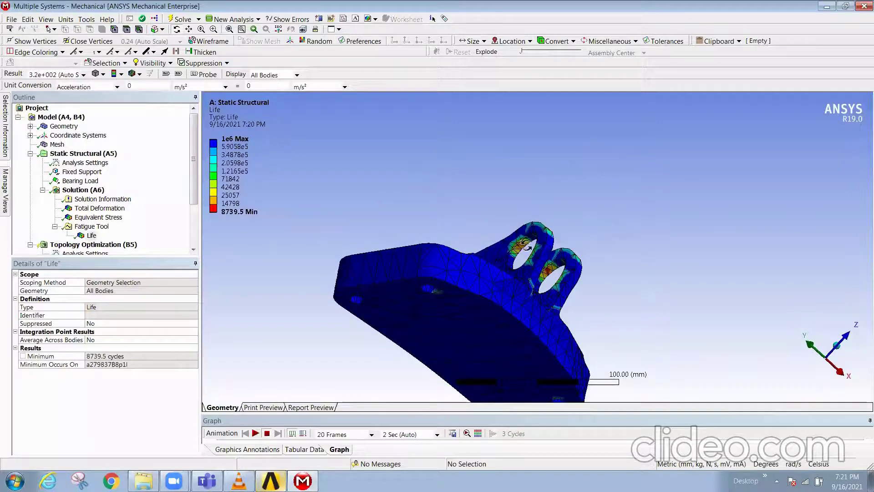
scroll(501, 249, "up", 5)
scroll(499, 250, "up", 3)
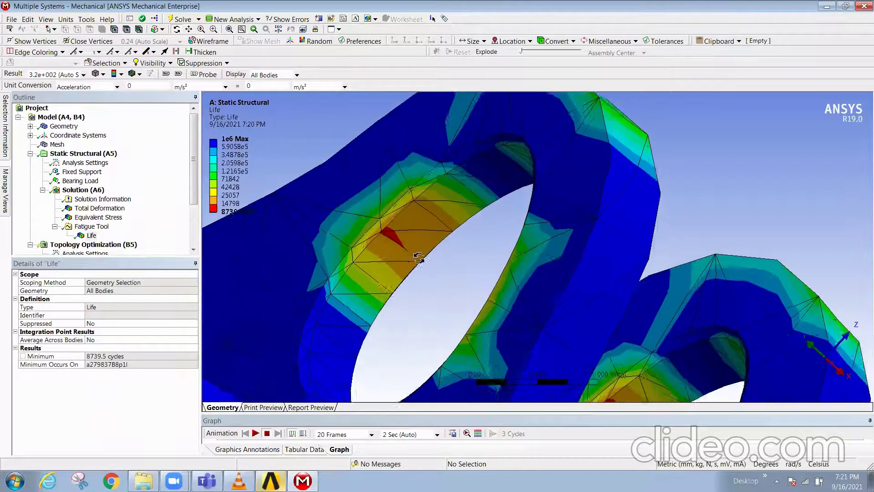
scroll(360, 226, "up", 1)
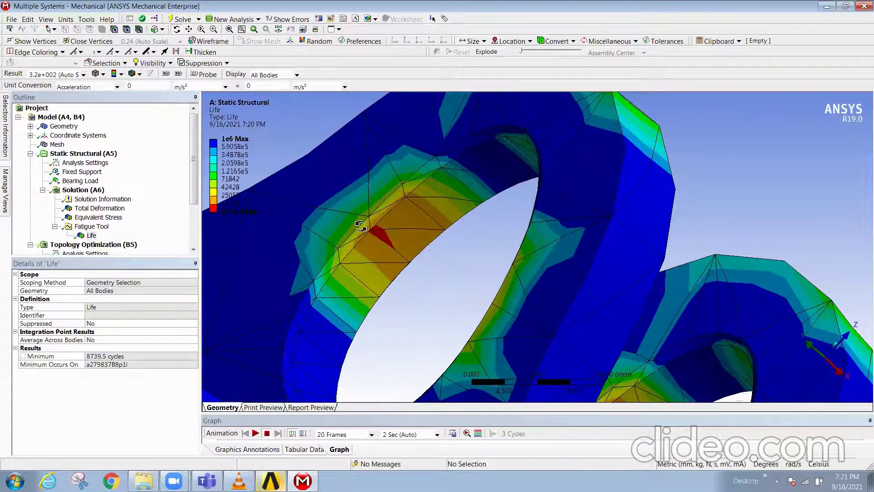
- Orbit and zoom in on the red lug-hole spot showing the 8739.5-cycle minimum
middle_click_drag(361, 226, 249, 214)
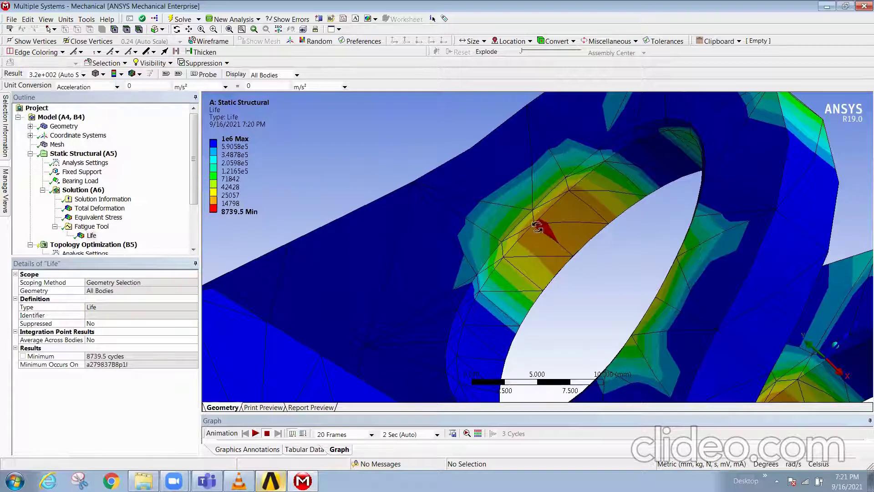
scroll(569, 230, "down", 5)
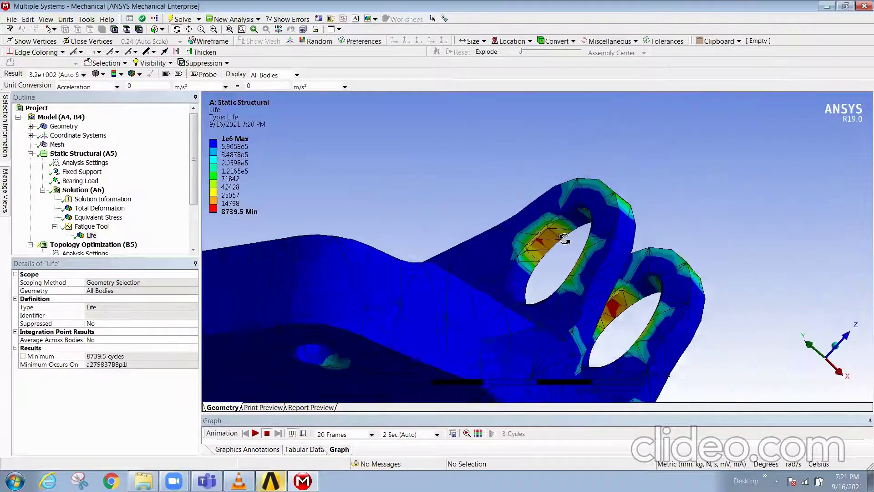
scroll(564, 239, "up", 6)
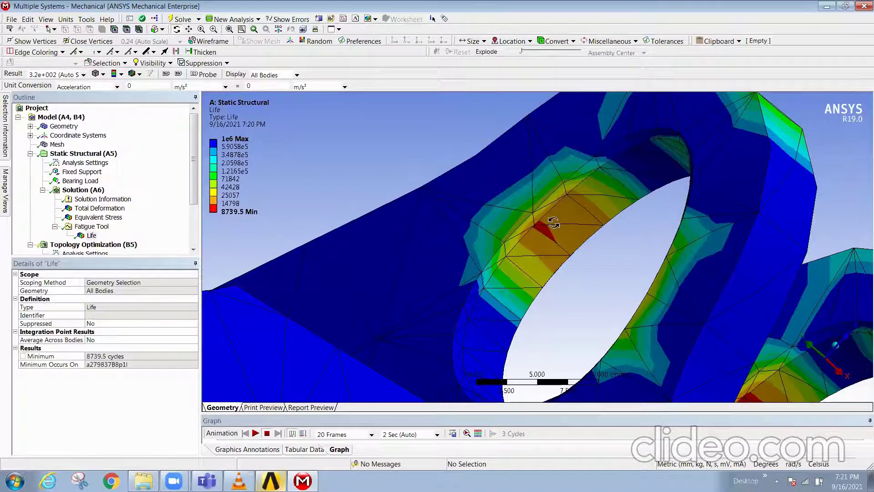
scroll(554, 223, "down", 5)
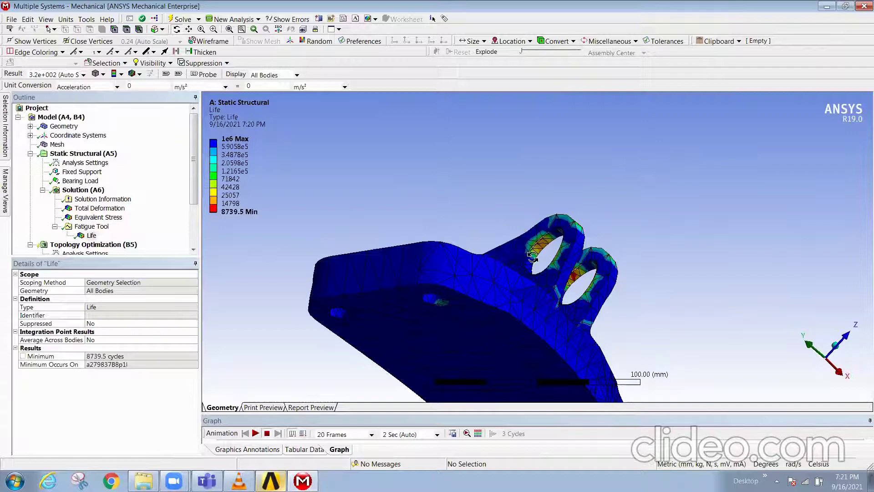
left_click_drag(534, 260, 519, 302)
scroll(548, 280, "up", 3)
scroll(547, 280, "down", 5)
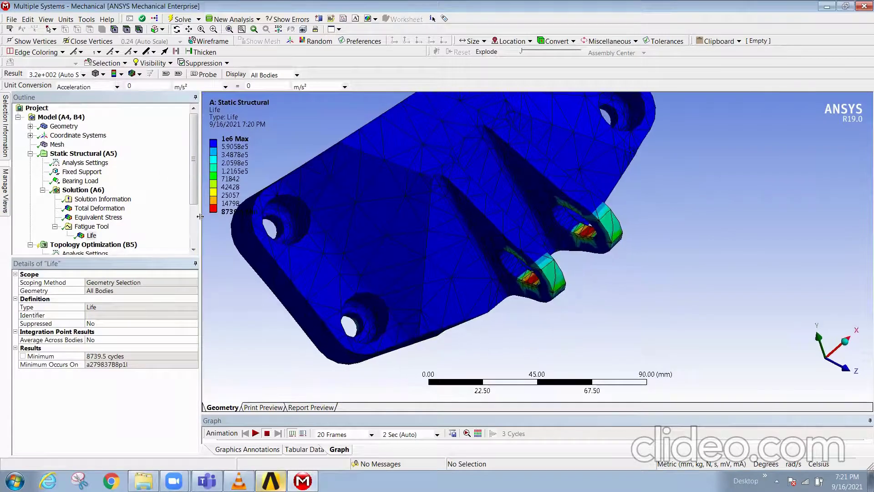
- Turn the bracket to a lugs-up side view and display the bearing load setup
middle_click_drag(363, 202, 404, 235, "ctrl")
left_click_drag(405, 235, 449, 207)
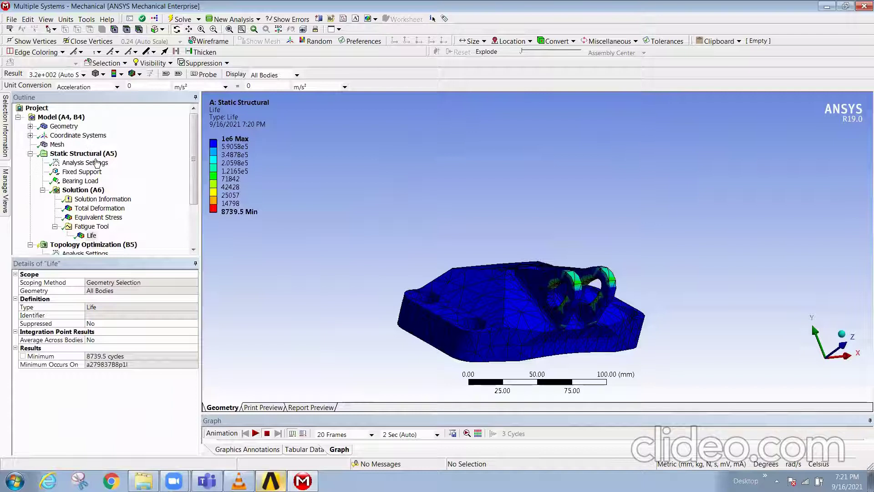
left_click(80, 181)
left_click_drag(521, 281, 564, 373)
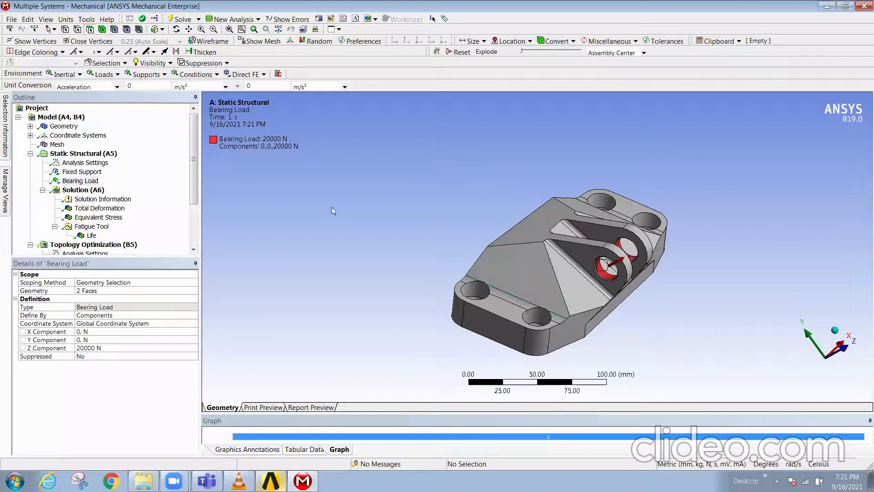
- Display the equivalent stress contour, briefly trying and cancelling a legend value edit
left_click(94, 217)
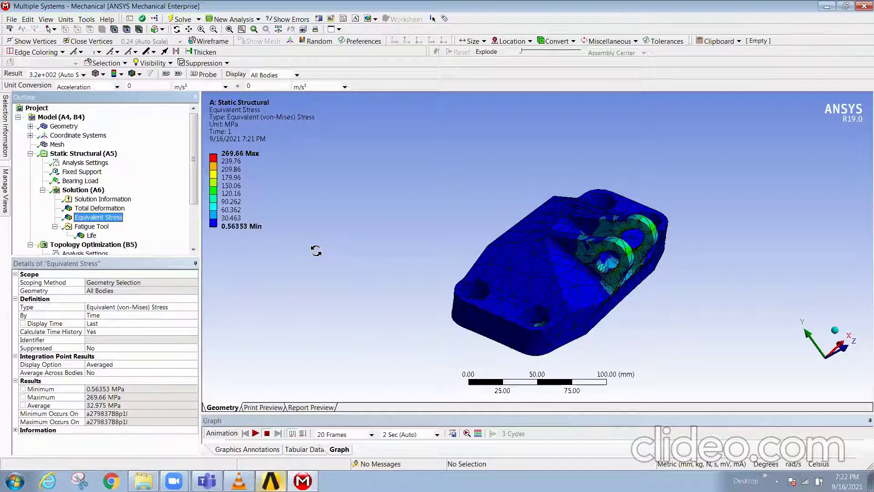
left_click(226, 162)
key("Return")
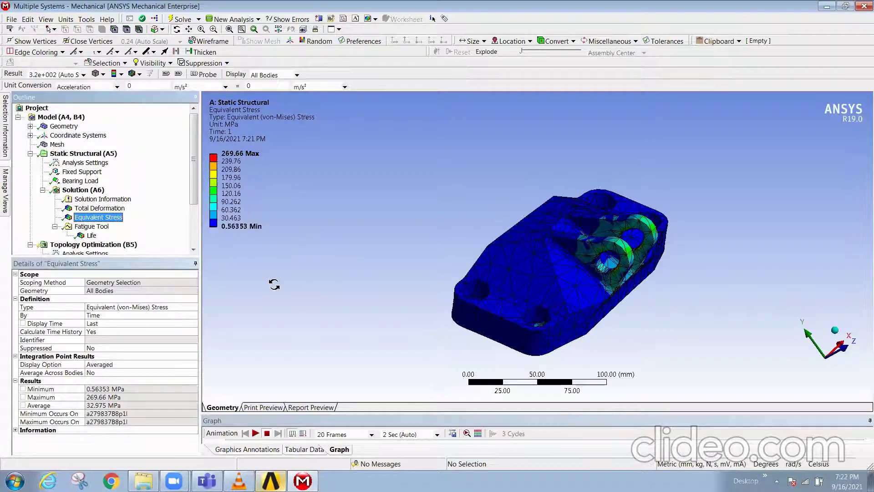
left_click(275, 283)
- Open the optimization's Response Constraint and select its 50% Percent to Retain field
left_click(90, 235)
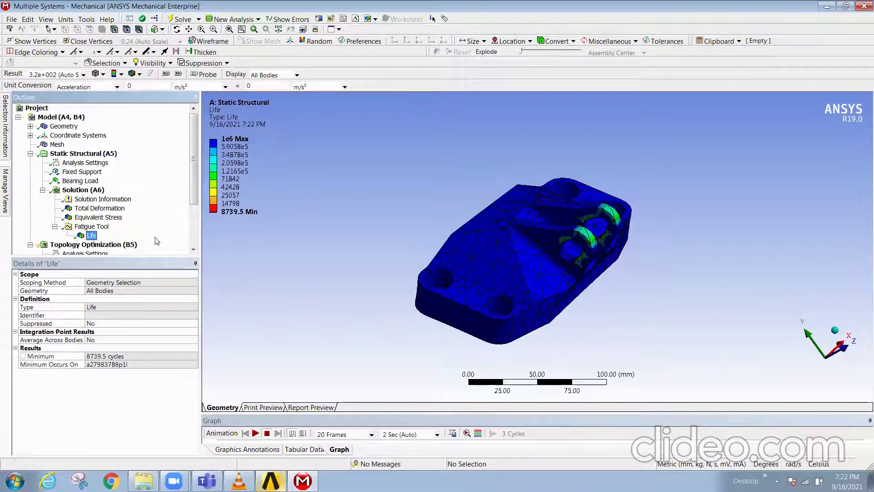
scroll(171, 238, "down", 3)
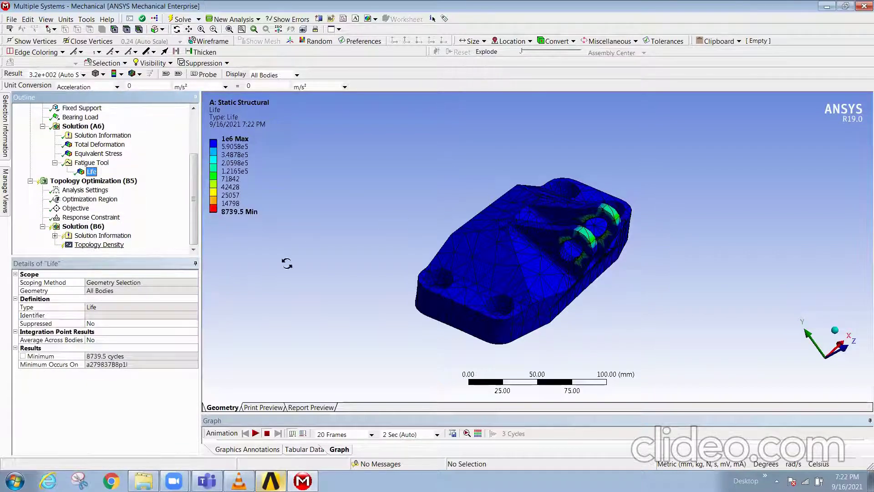
left_click(86, 244)
left_click(89, 217)
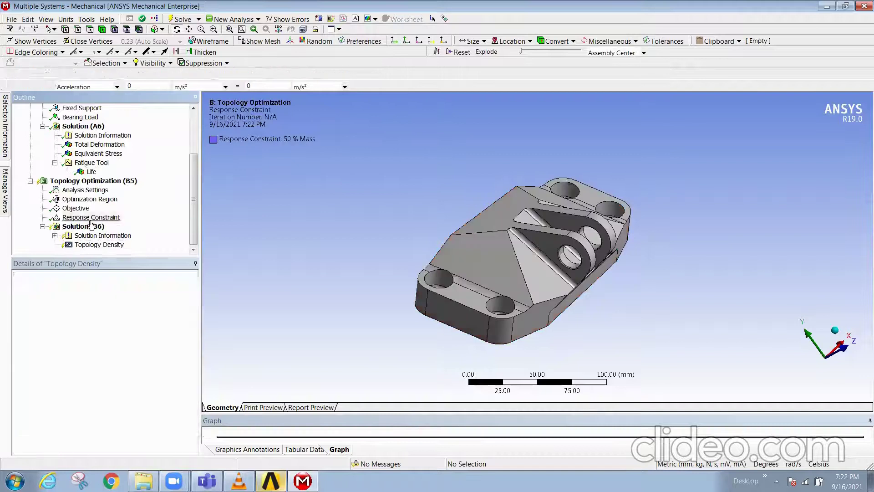
left_click(91, 308)
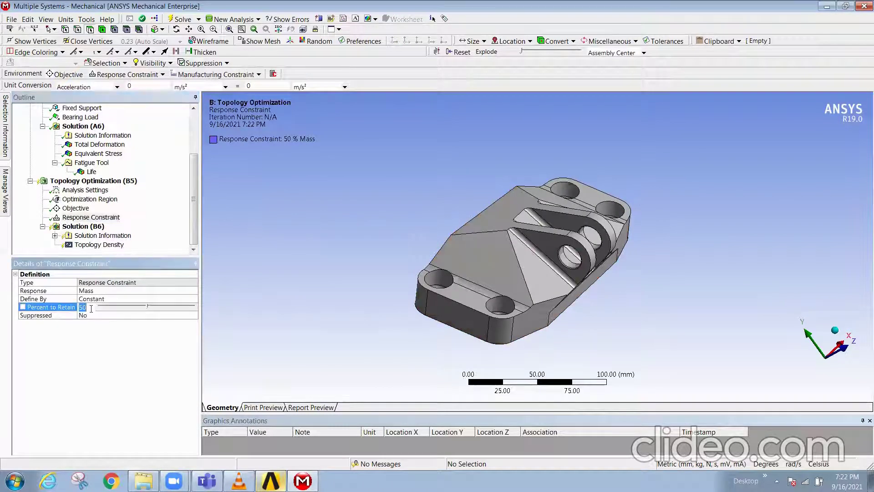
- Set mass retention to 40% and solve the topology optimization from Topology Density
key("Return")
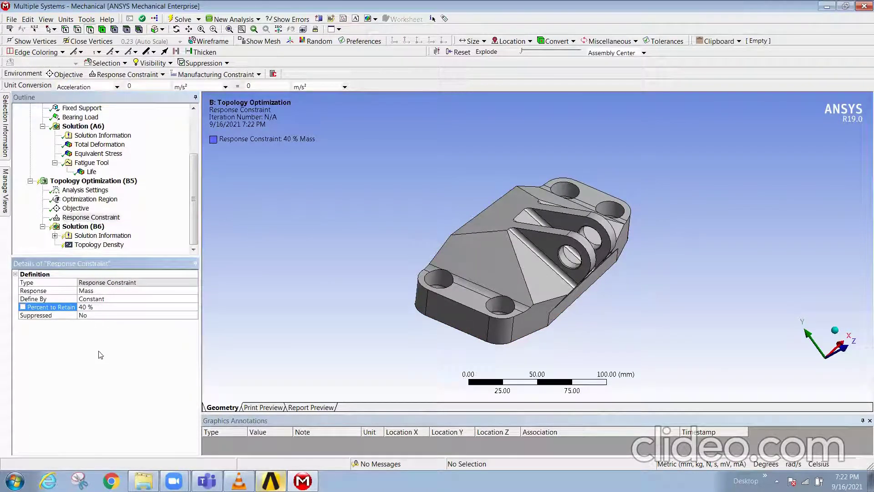
left_click(86, 243)
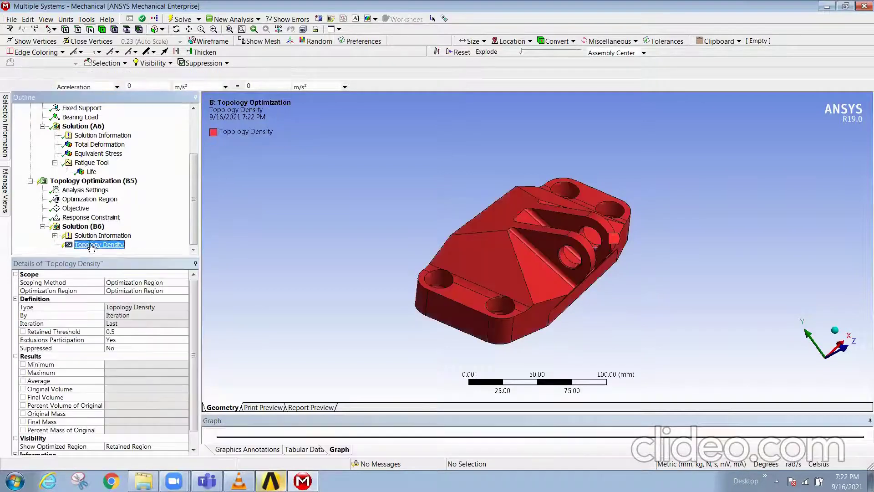
right_click(94, 246)
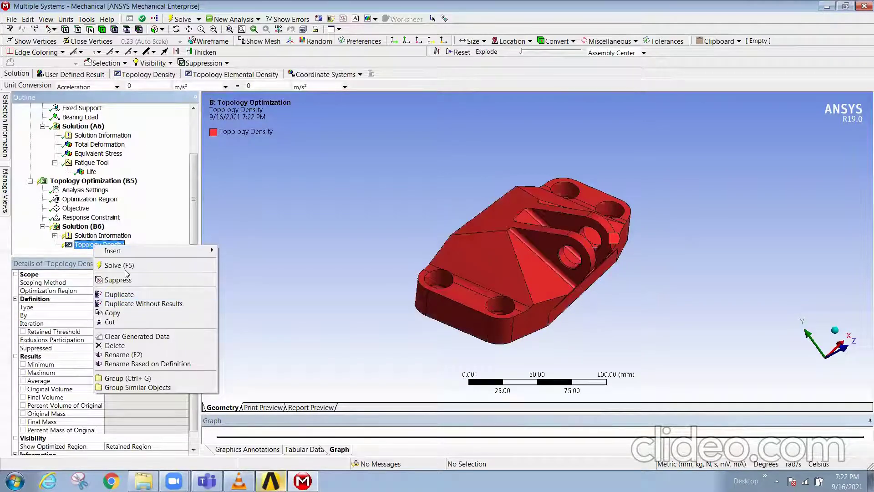
left_click(119, 265)
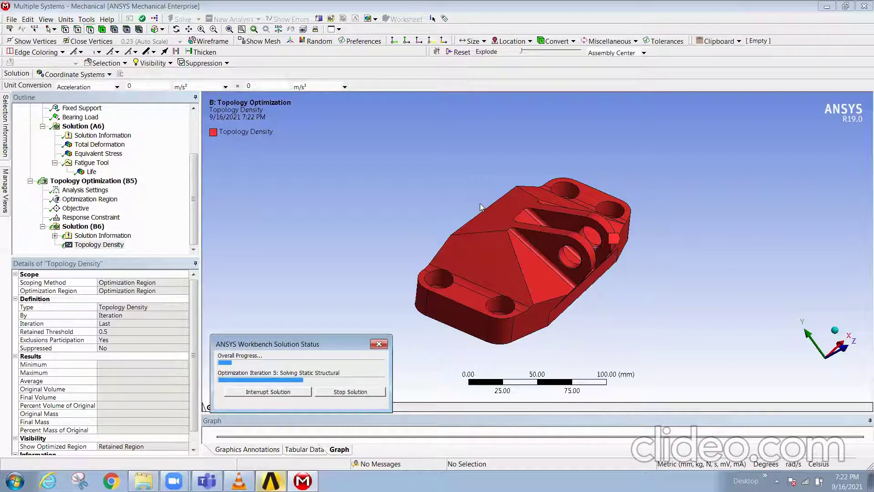
- Orbit the solved 1.4746 kg density result from several angles back to isometric
middle_click_drag(471, 199, 667, 282)
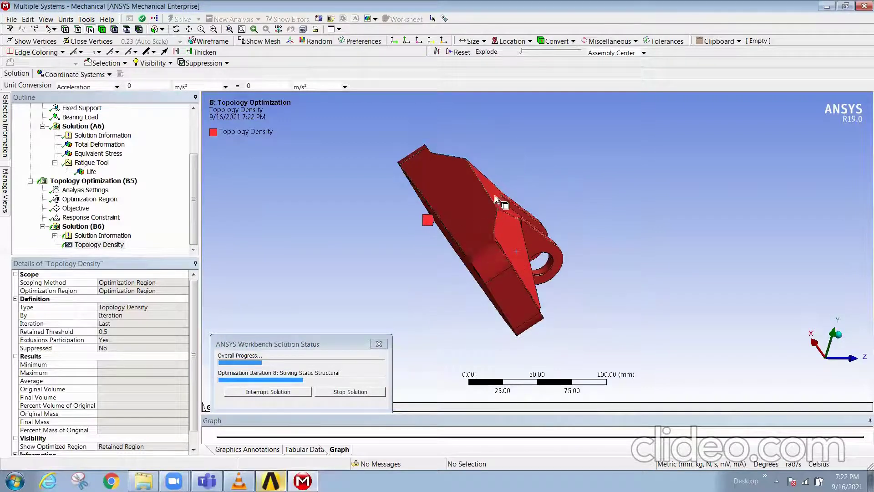
middle_click_drag(495, 195, 340, 247)
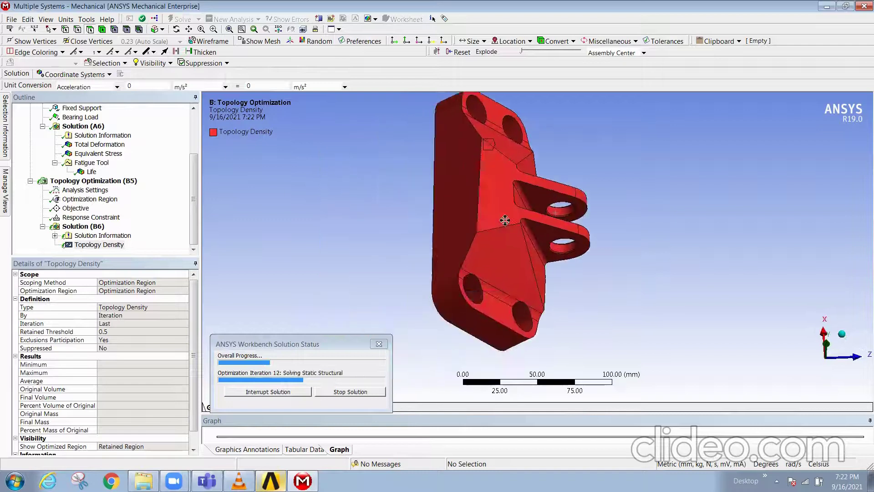
middle_click_drag(504, 220, 515, 145)
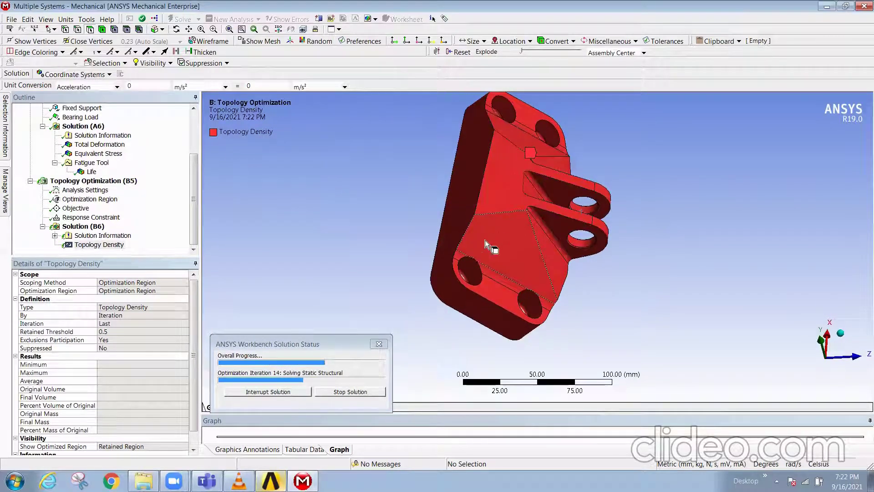
middle_click_drag(496, 310, 507, 236)
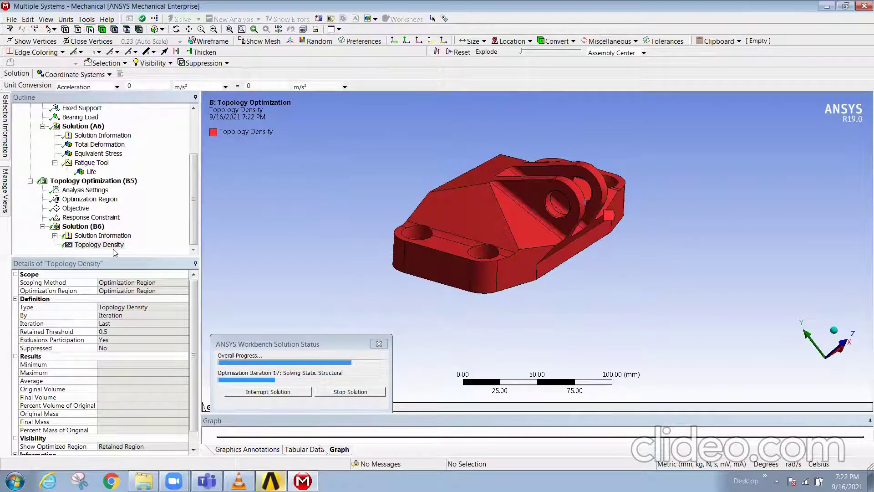
middle_click_drag(522, 267, 525, 273)
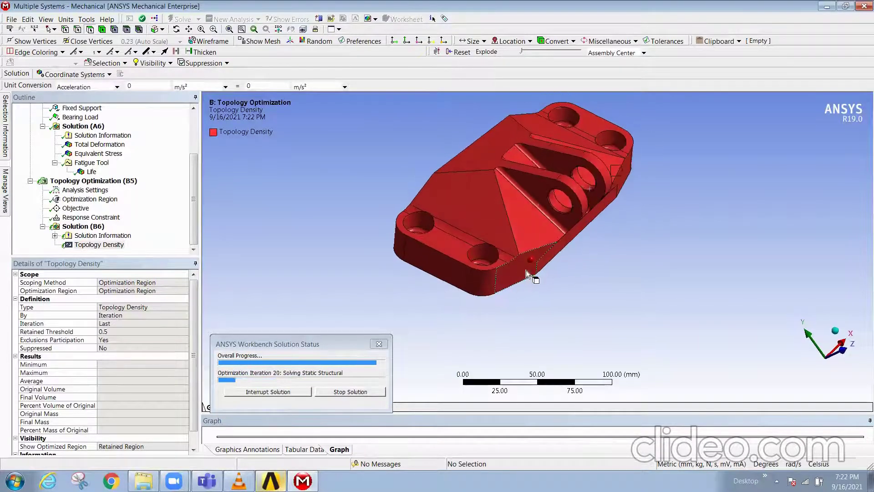
middle_click_drag(509, 243, 550, 251)
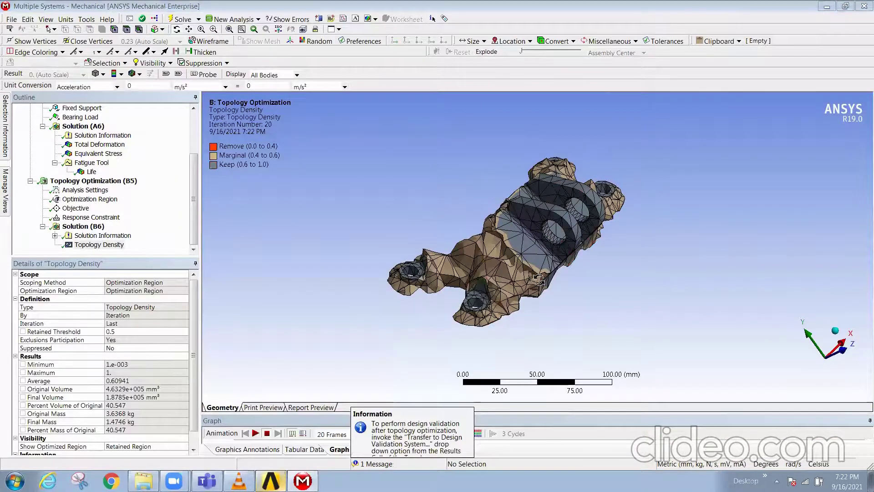
- Switch the density result to No WireFrame and orbit to inspect the retained material
middle_click_drag(539, 279, 571, 303)
left_click(140, 74)
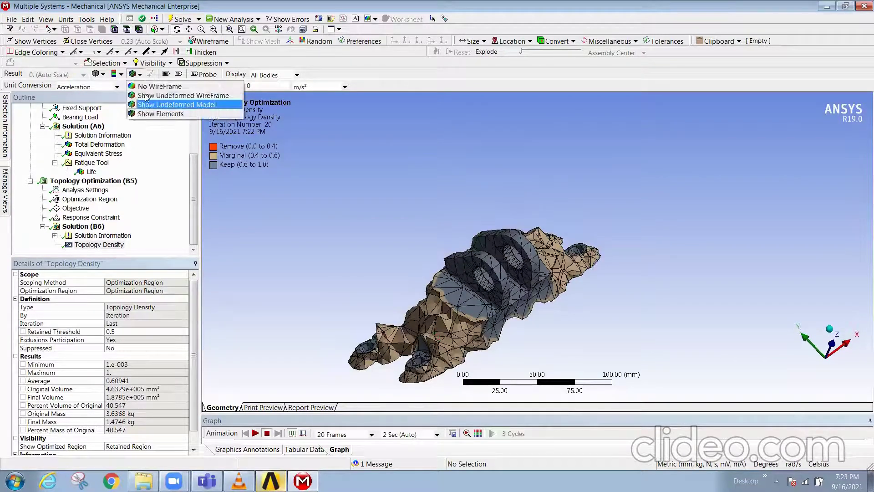
left_click(153, 86)
middle_click_drag(506, 289, 531, 301)
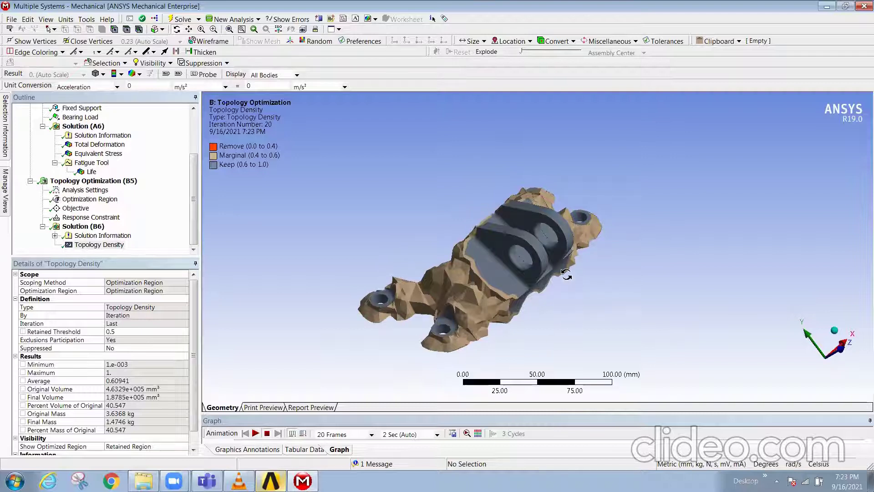
middle_click_drag(536, 313, 372, 368)
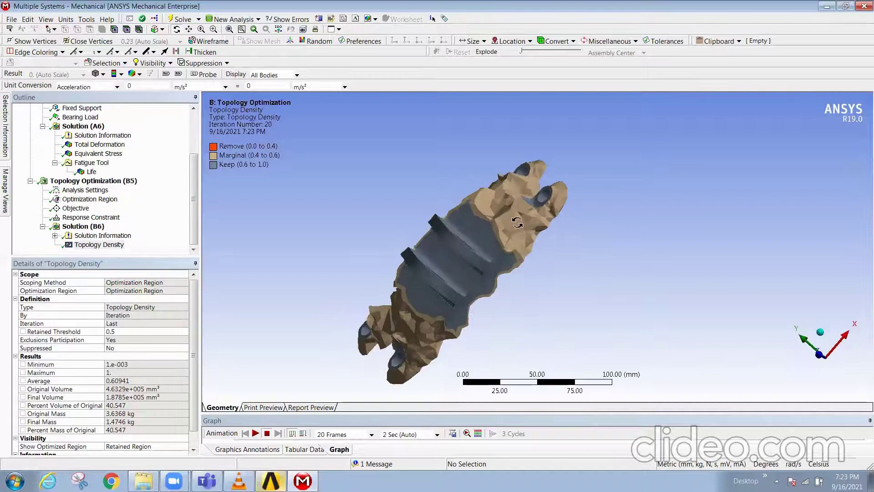
middle_click_drag(491, 221, 605, 255)
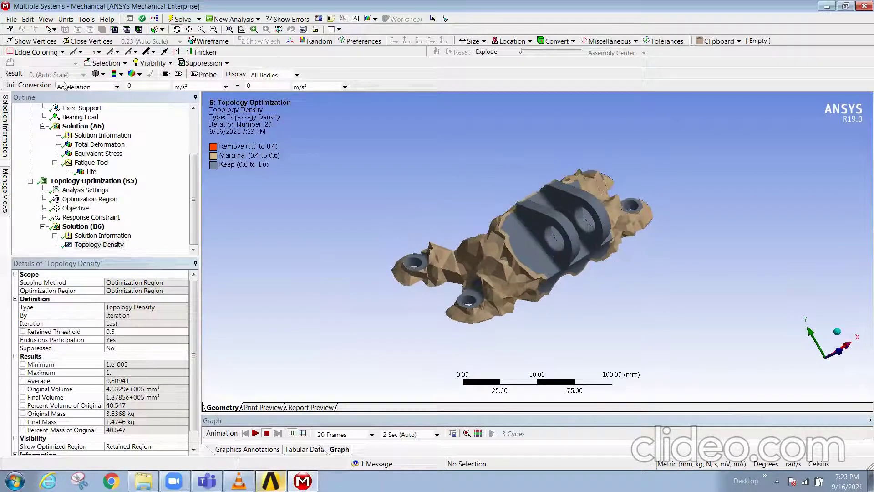
- Save the project from the File menu
left_click(11, 19)
left_click(25, 41)
left_click(12, 19)
left_click(25, 32)
middle_click_drag(572, 255, 421, 255, "ctrl")
scroll(378, 199, "up", 2)
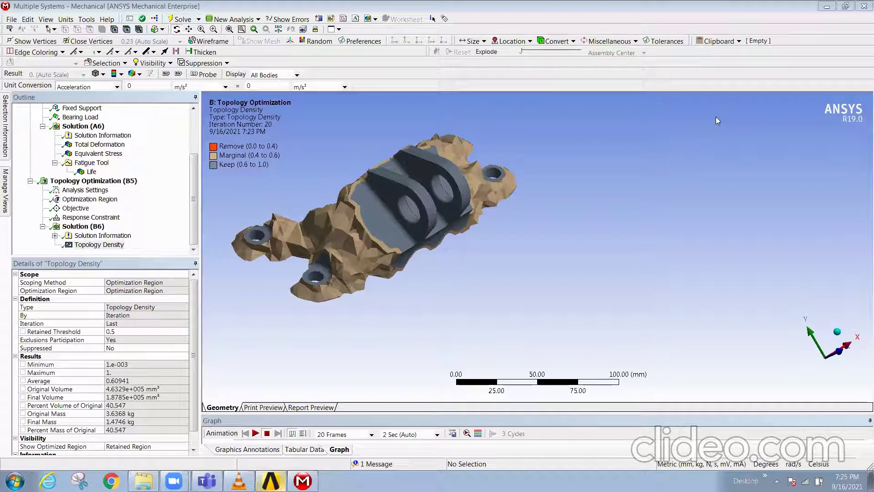
- Orbit the optimized bracket to view other sides, then switch back to Workbench
left_click_drag(389, 292, 392, 302)
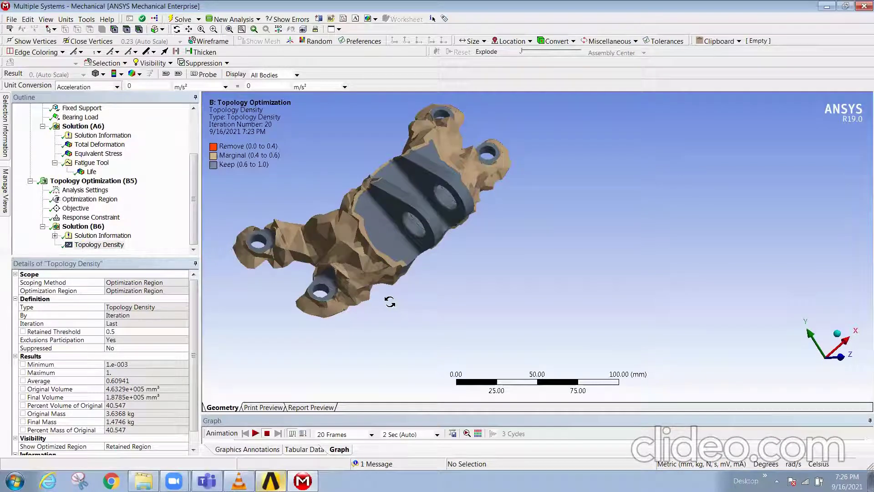
left_click_drag(401, 239, 411, 279)
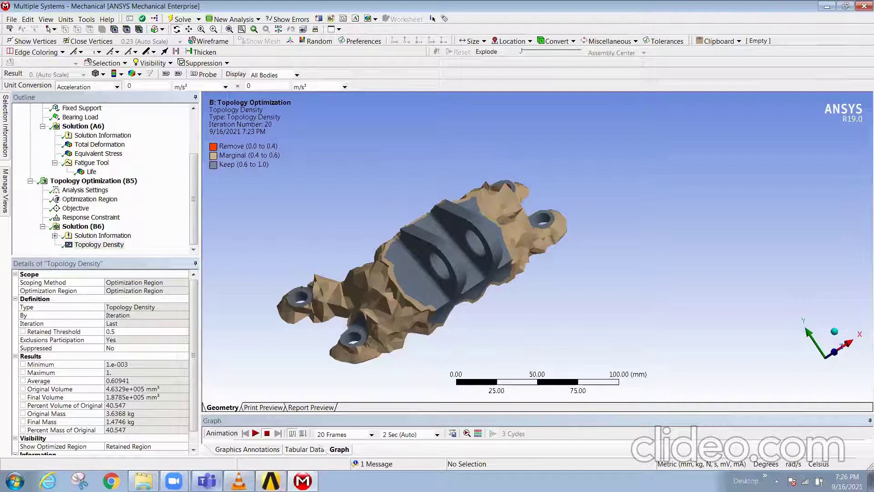
left_click(271, 480)
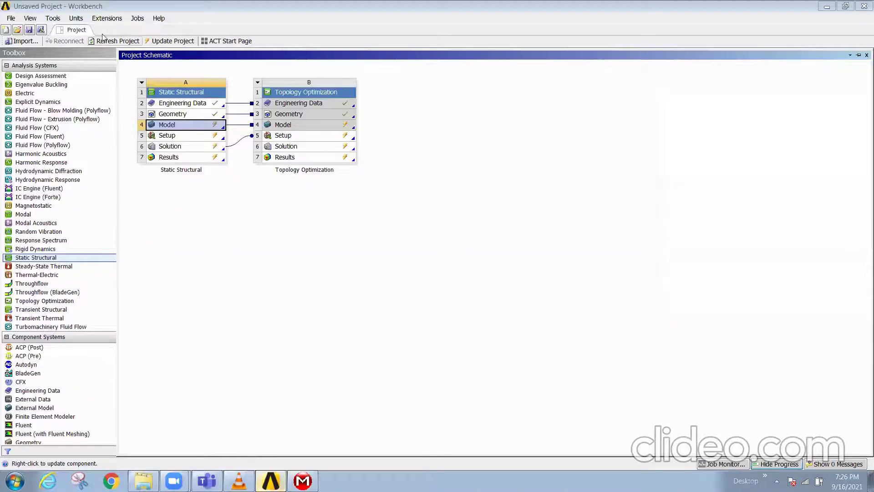
- Update the project and transfer B7 Results to a new design validation Static Structural system
left_click(173, 40)
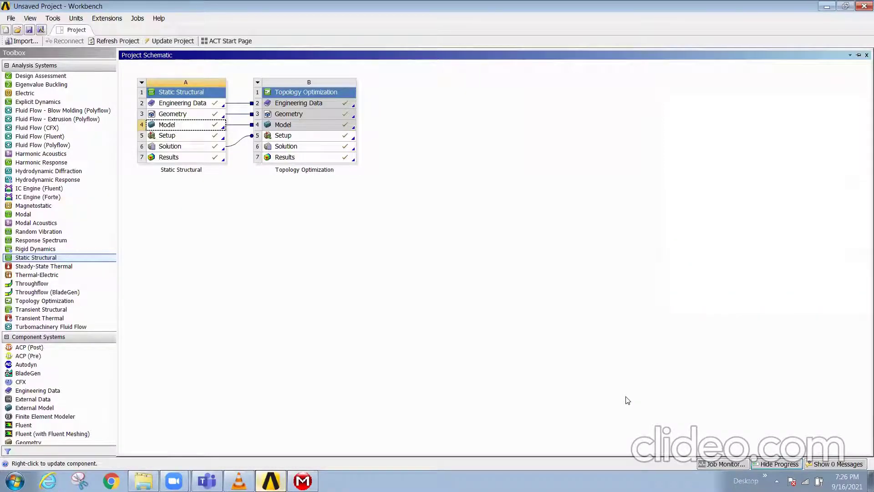
right_click(338, 158)
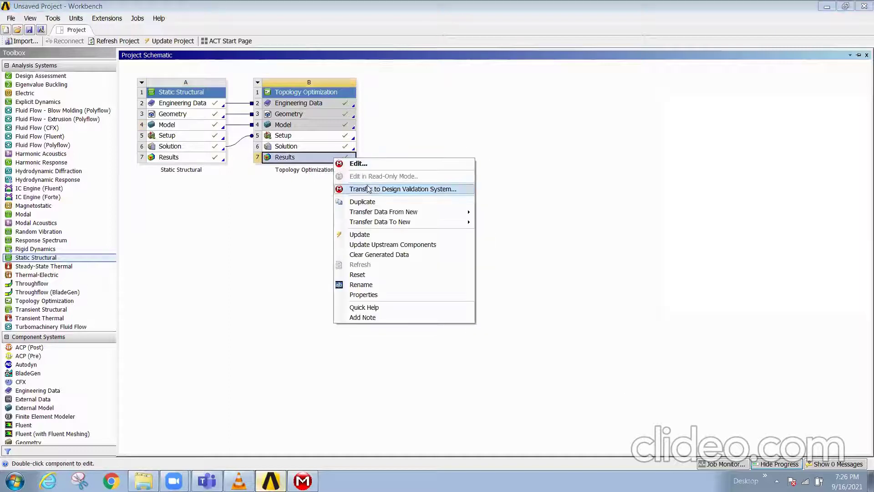
left_click(370, 188)
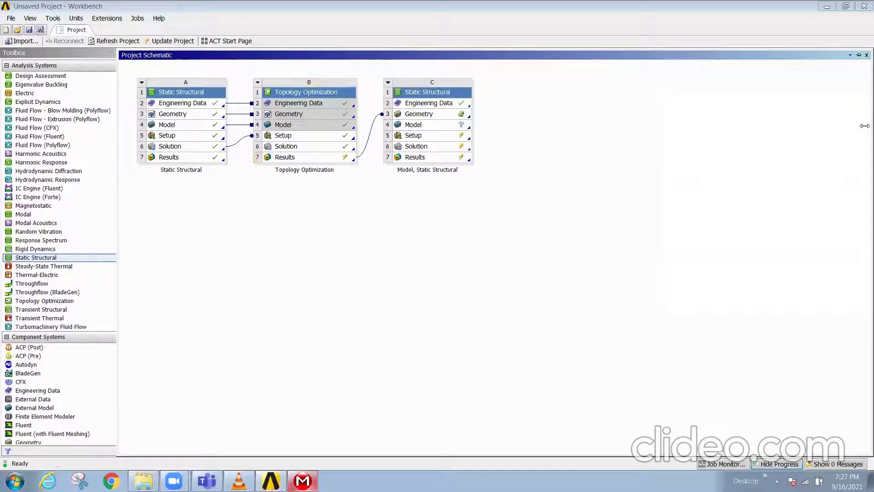
- Select the schematic's Geometry and Results cells, then run Update Project
left_click(432, 114)
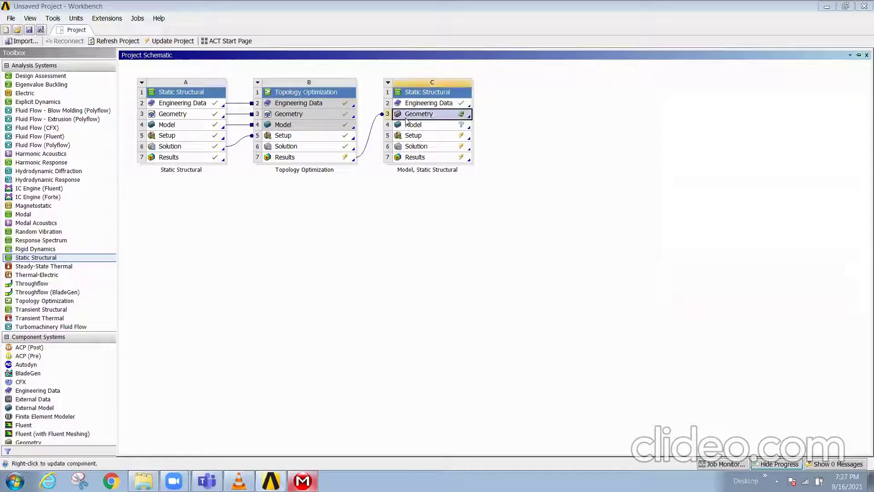
right_click(429, 107)
left_click(335, 156)
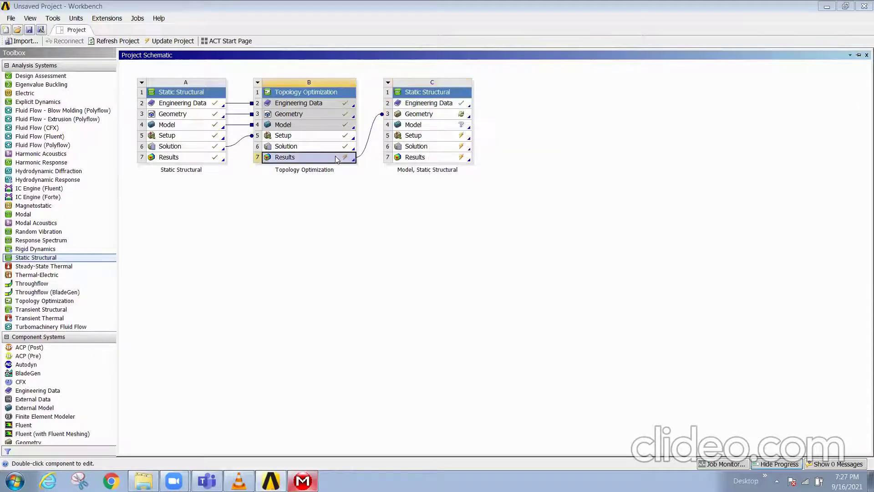
right_click(335, 156)
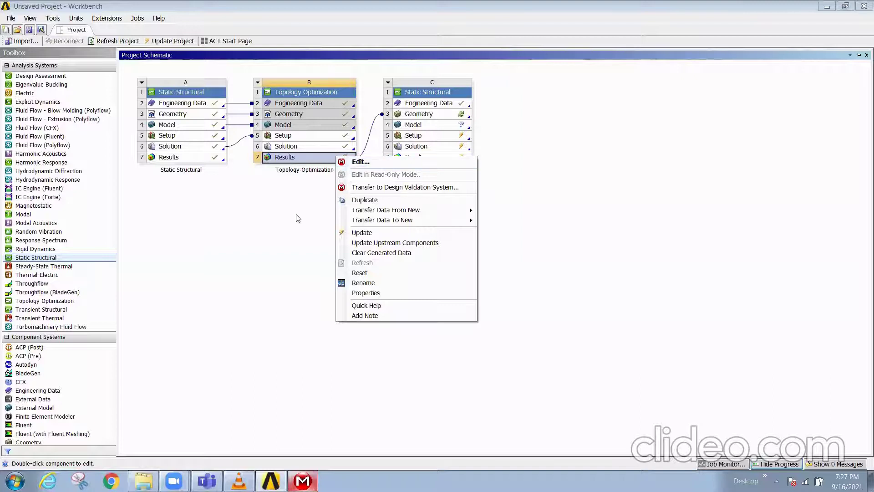
left_click(173, 40)
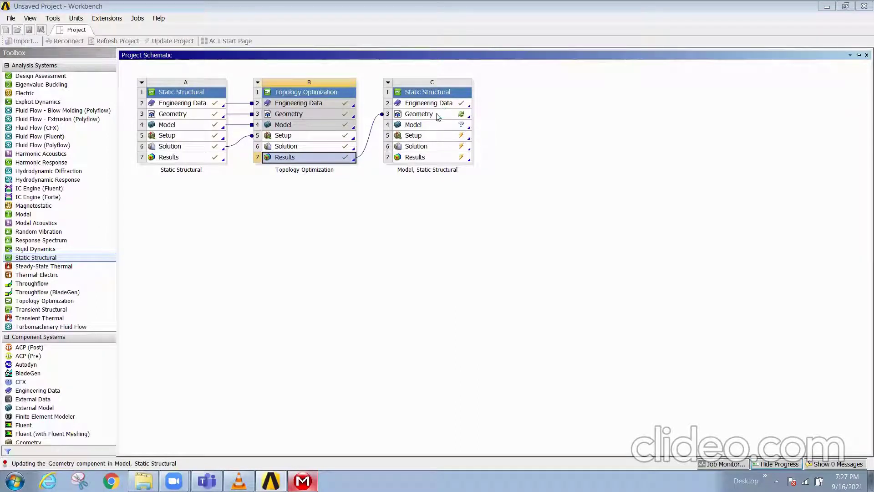
- Open system C3 Geometry's context menu and dismiss it so its update proceeds
left_click(438, 116)
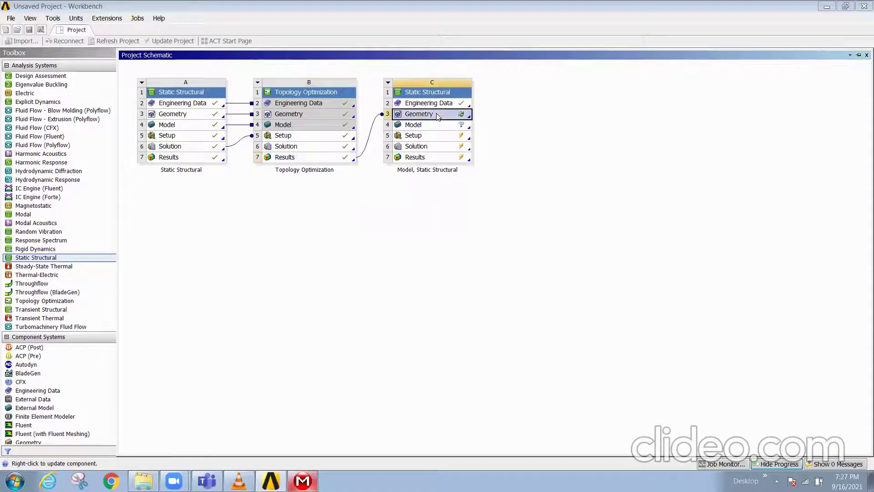
right_click(437, 115)
left_click(411, 201)
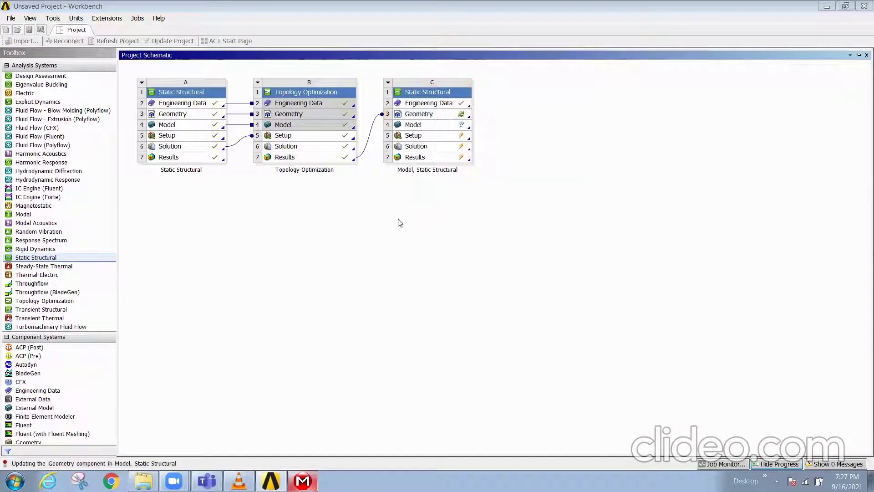
left_click(436, 116)
right_click(436, 114)
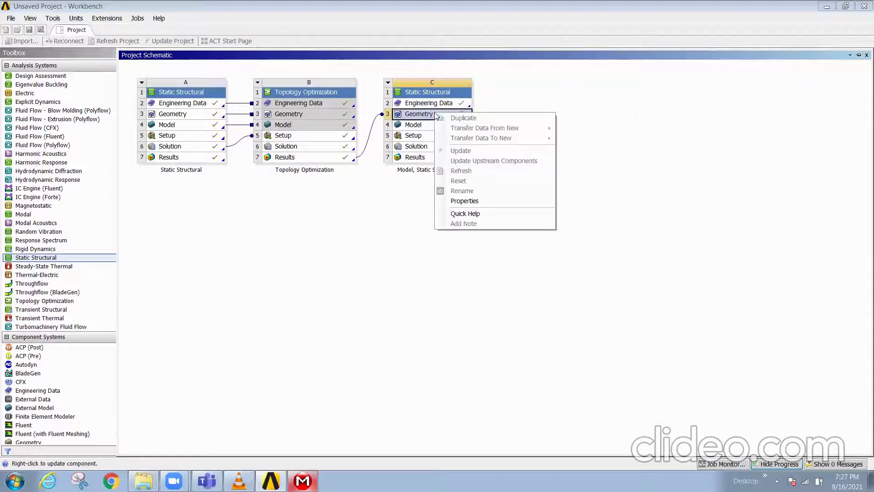
left_click(396, 271)
- In Mechanical, run File > Refresh All Data for the topology optimization result
left_click(302, 481)
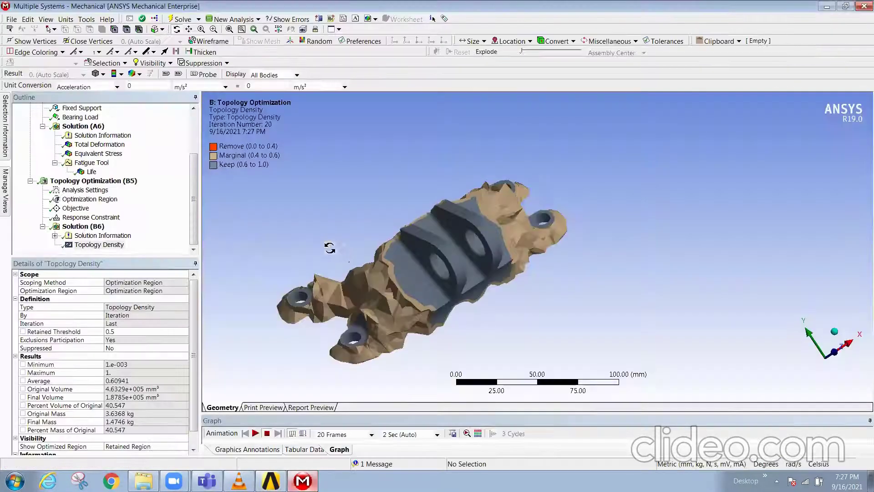
left_click(28, 19)
left_click(28, 19)
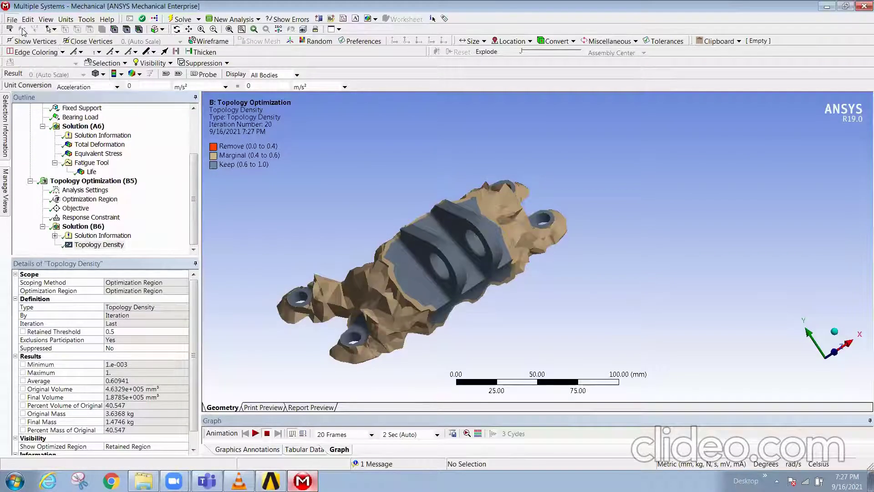
left_click(11, 19)
left_click(23, 32)
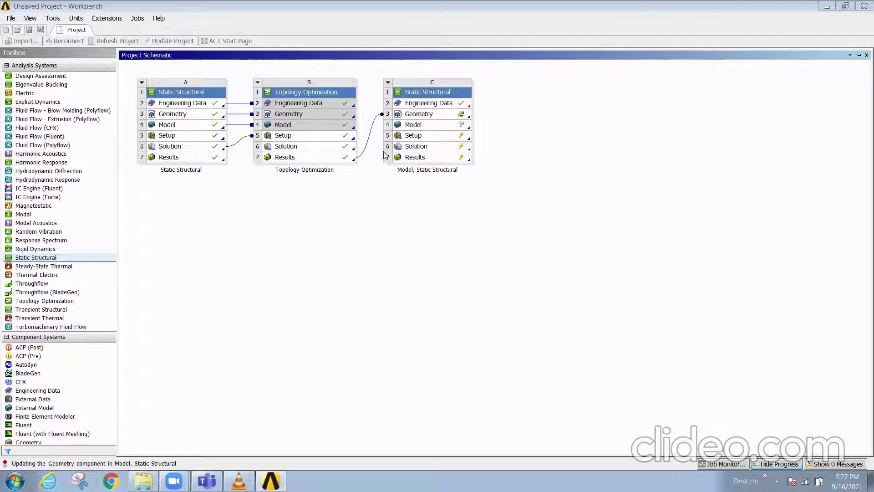
- Select system C's C3 Geometry cell and open its context menu to update it
left_click(429, 118)
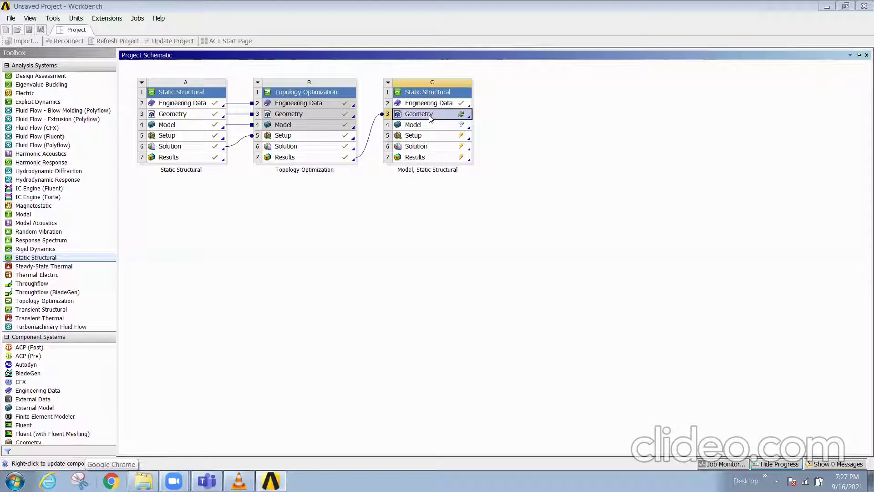
left_click(220, 365)
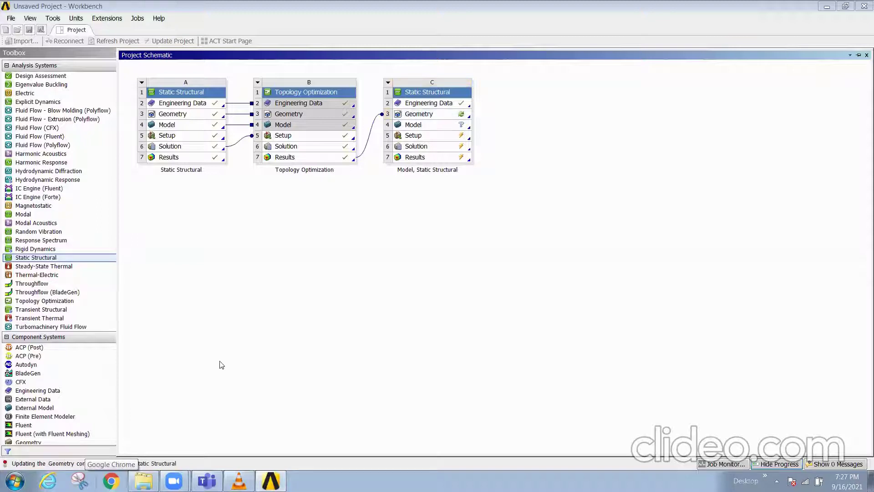
right_click(423, 114)
left_click(335, 273)
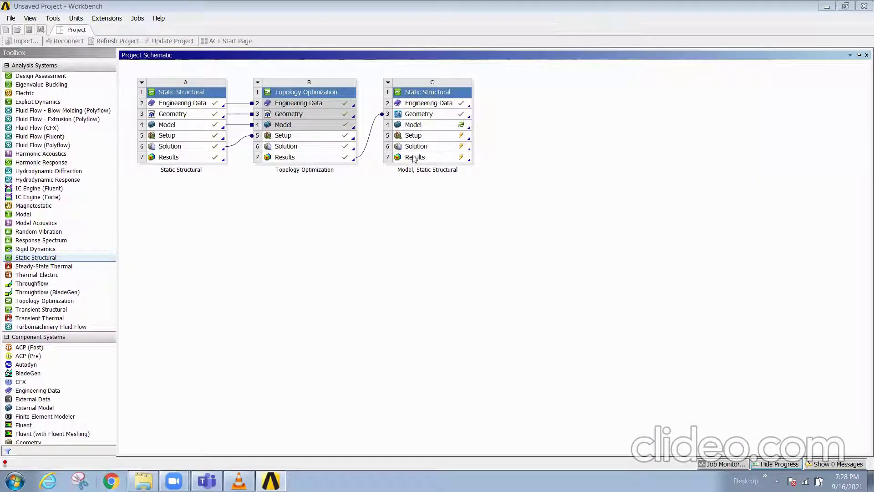
- Select C4 Model and C3 Geometry, then Update Project so both become current
left_click(436, 129)
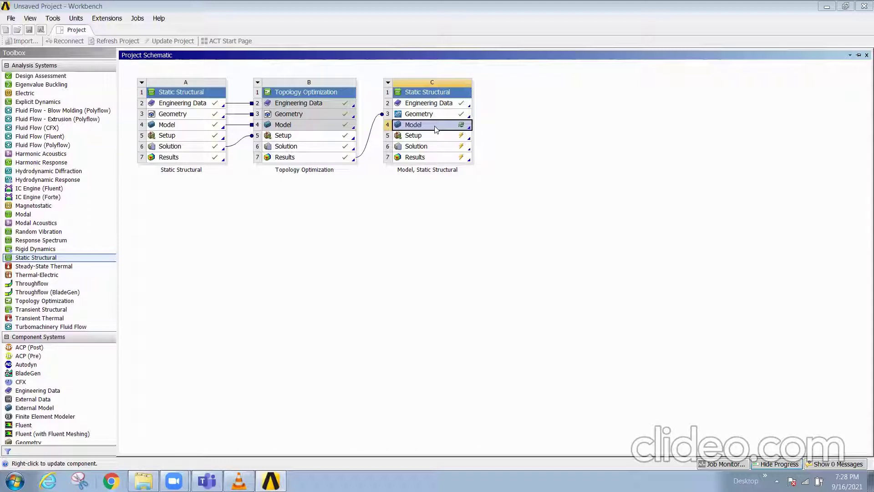
left_click(442, 118)
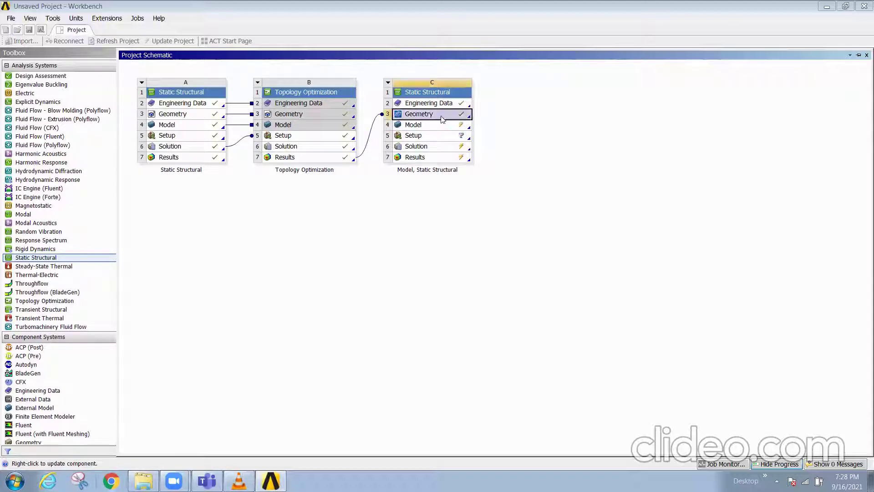
right_click(434, 115)
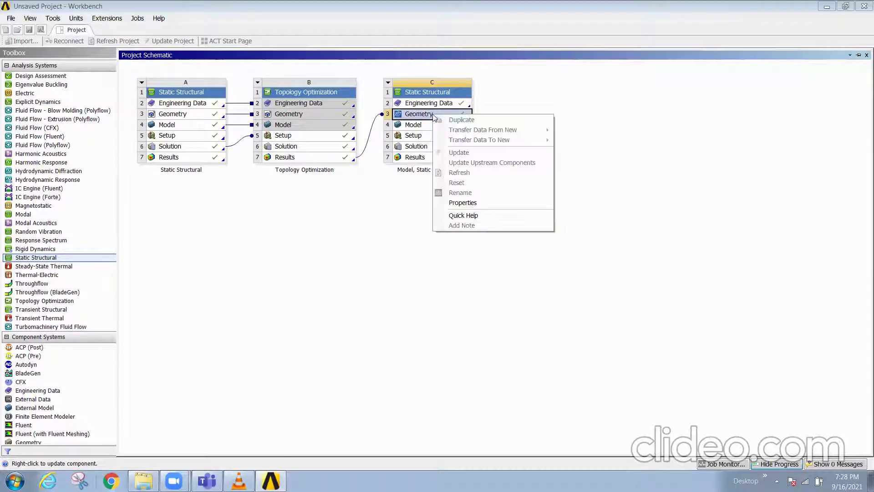
left_click(337, 283)
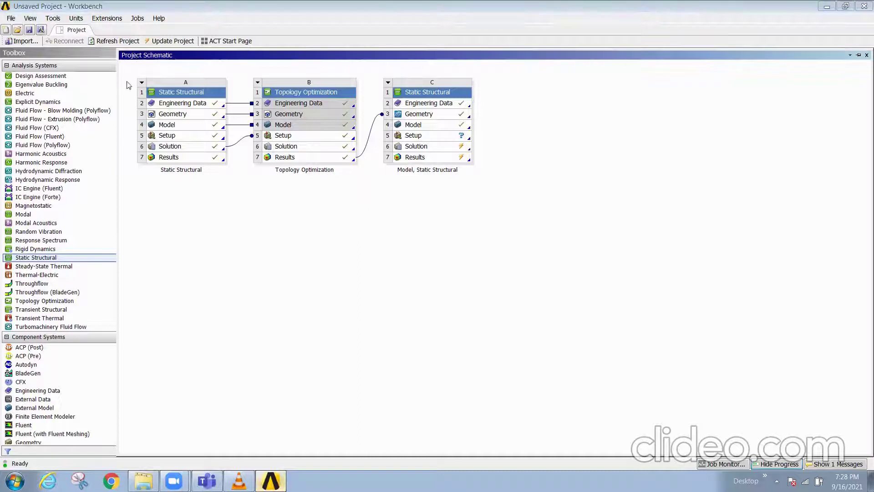
left_click(173, 41)
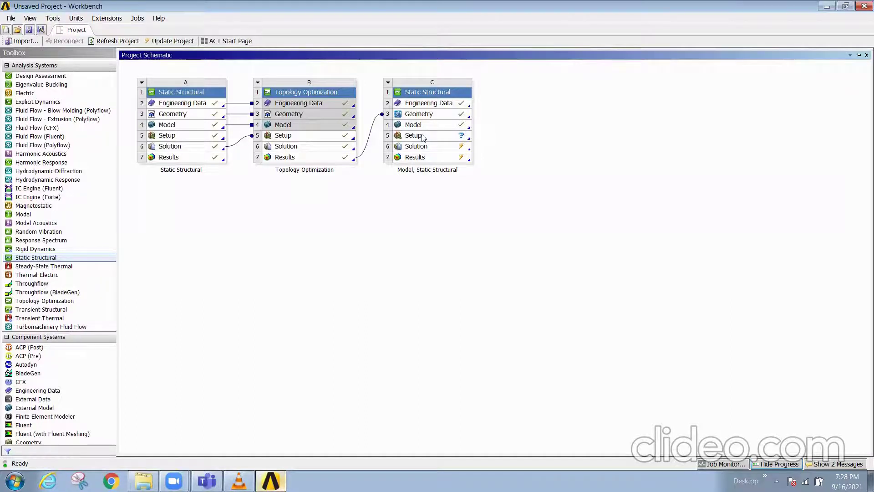
- Choose Edit Geometry in DesignModeler from system C's C3 Geometry context menu
left_click(431, 117)
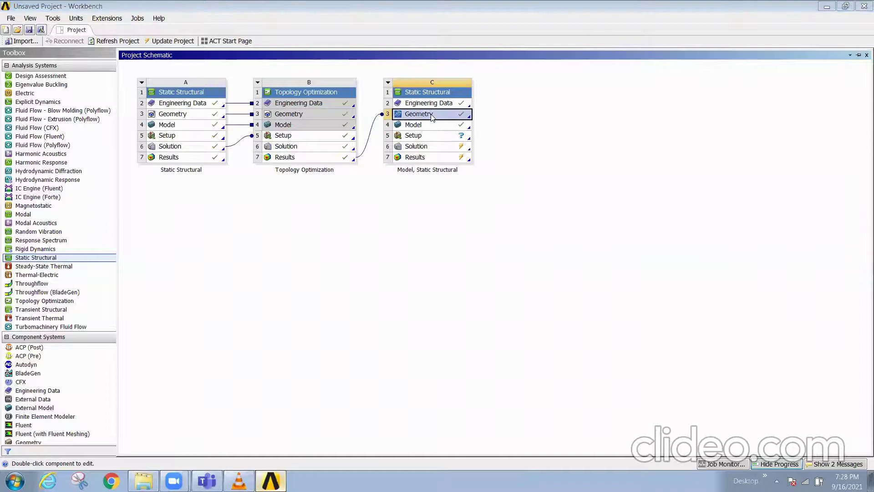
right_click(432, 117)
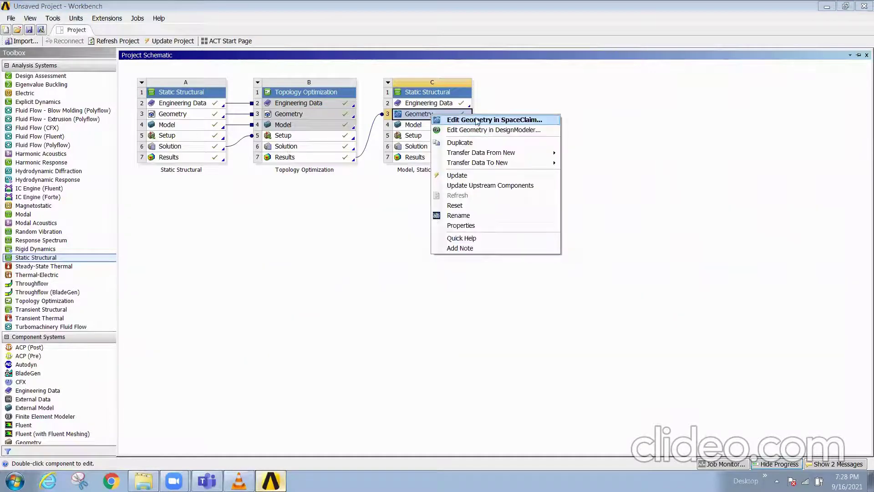
left_click(485, 131)
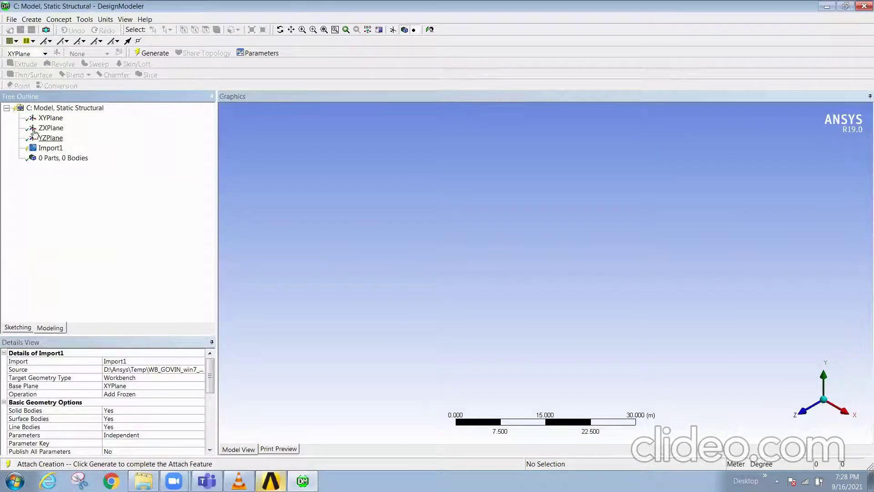
- Generate Import1 so the bracket loads as 1 Part, 1 Body, and inspect its body
right_click(56, 147)
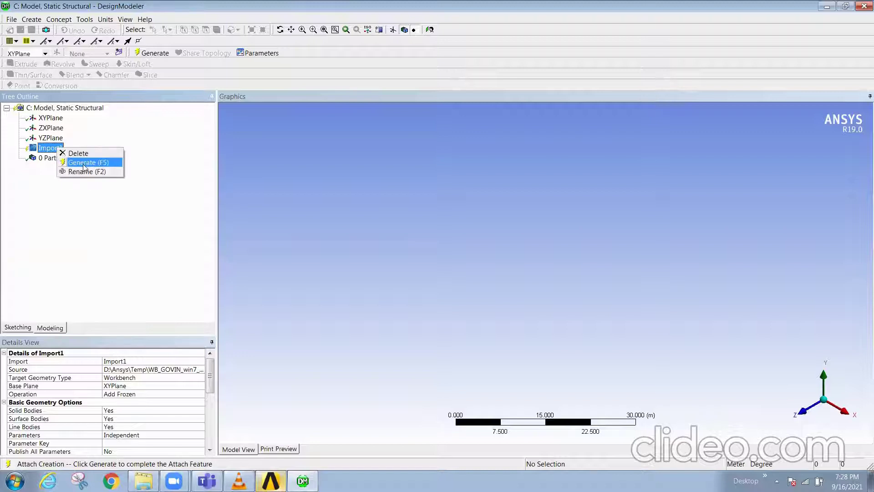
left_click(84, 162)
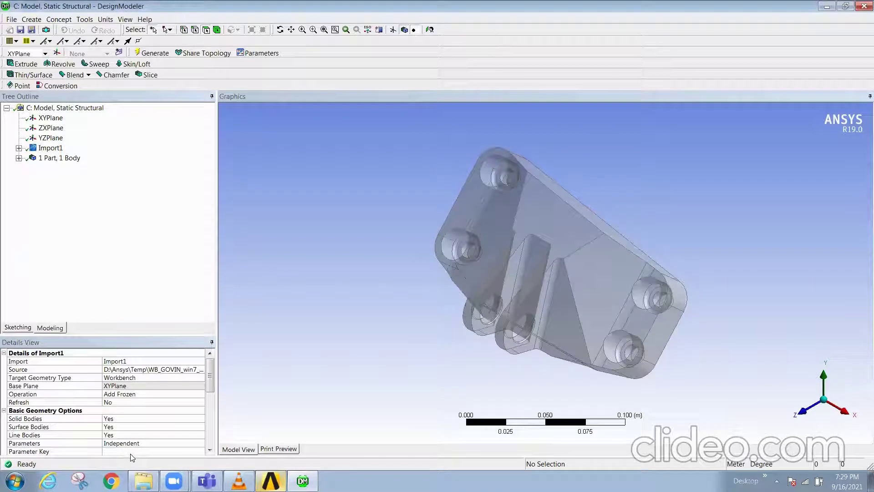
left_click(19, 148)
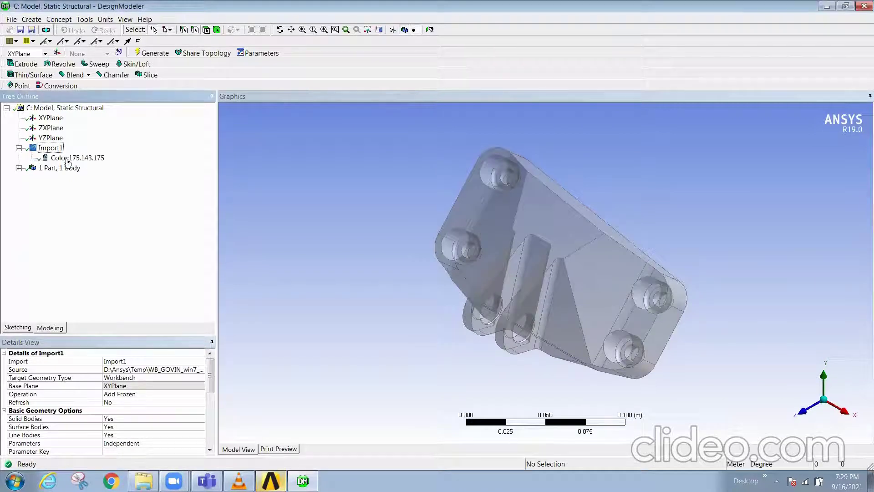
left_click(68, 158)
left_click(19, 168)
left_click(59, 178)
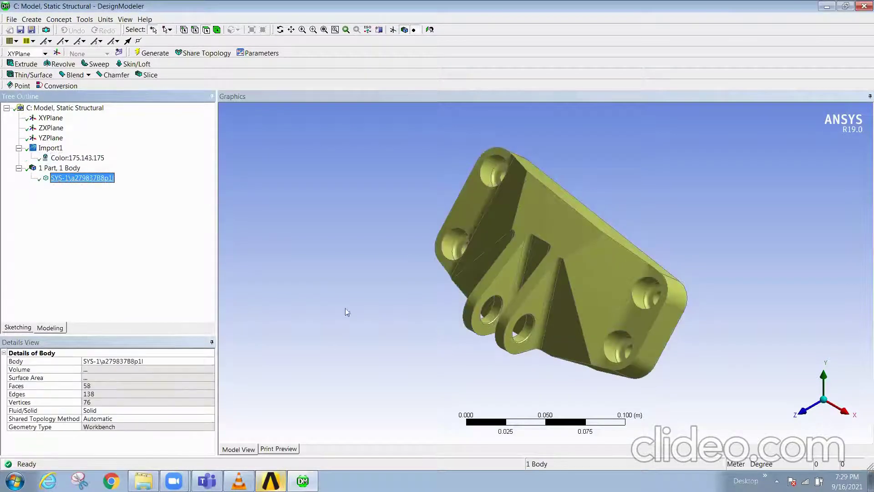
middle_click_drag(345, 310, 715, 256)
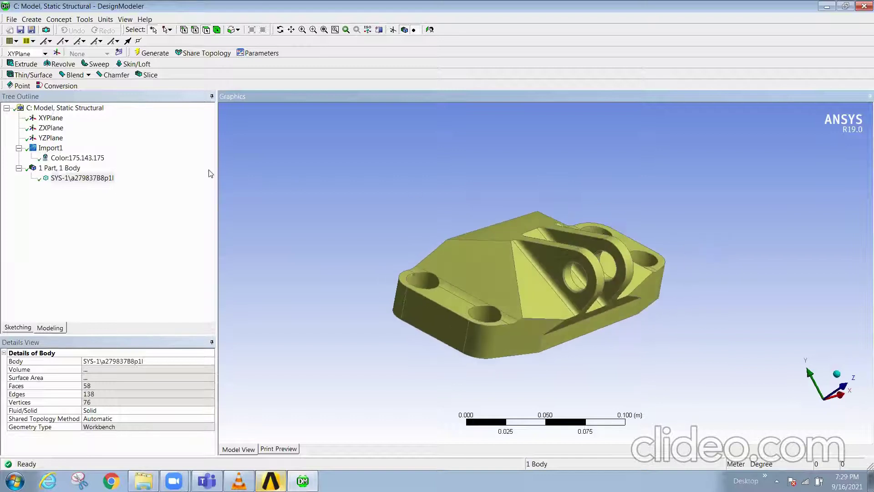
- Inspect the Color:175.143.175 attribute, dismissing its actions and the File menu unused
left_click(78, 159)
left_click(69, 156)
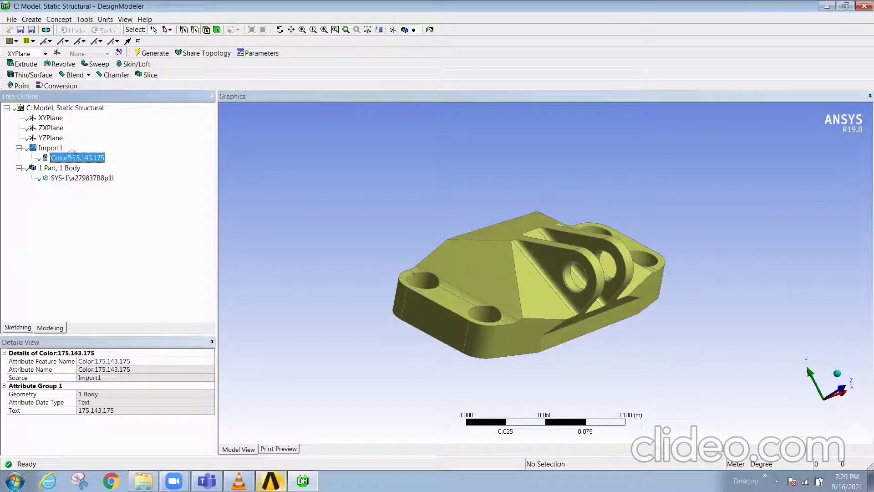
right_click(72, 158)
key("Escape")
left_click(11, 19)
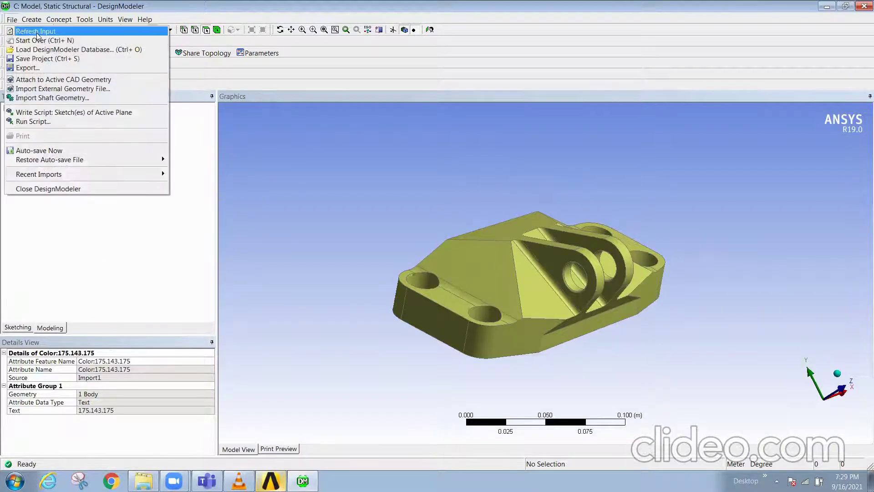
key("Escape")
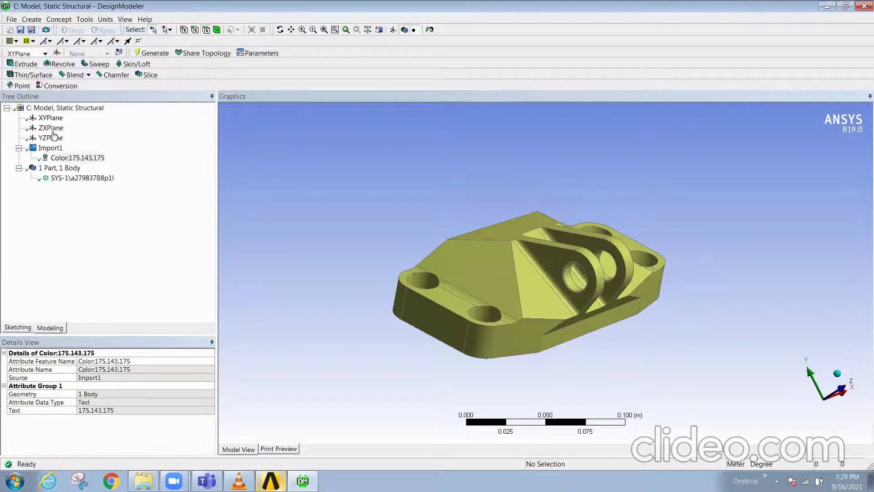
left_click(103, 238)
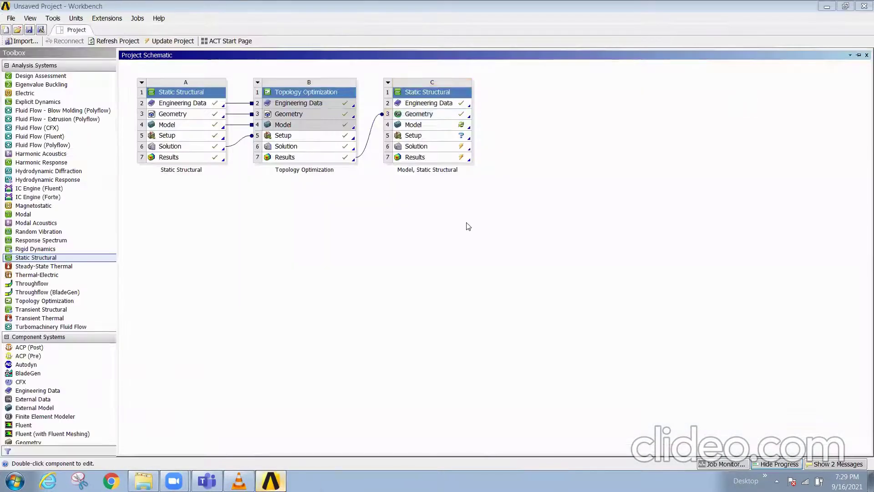
- Edit system C's C3 Geometry cell in SpaceClaim to load the bracket from SYS-2
right_click(421, 233)
right_click(432, 115)
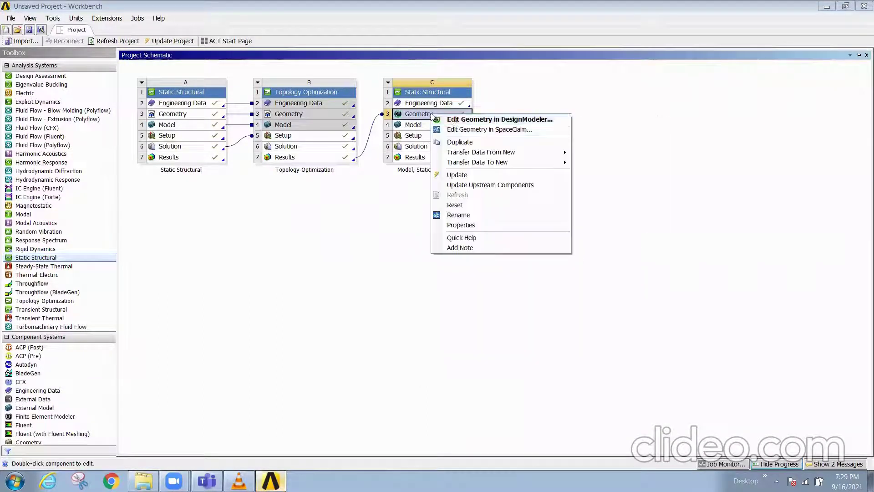
left_click(484, 132)
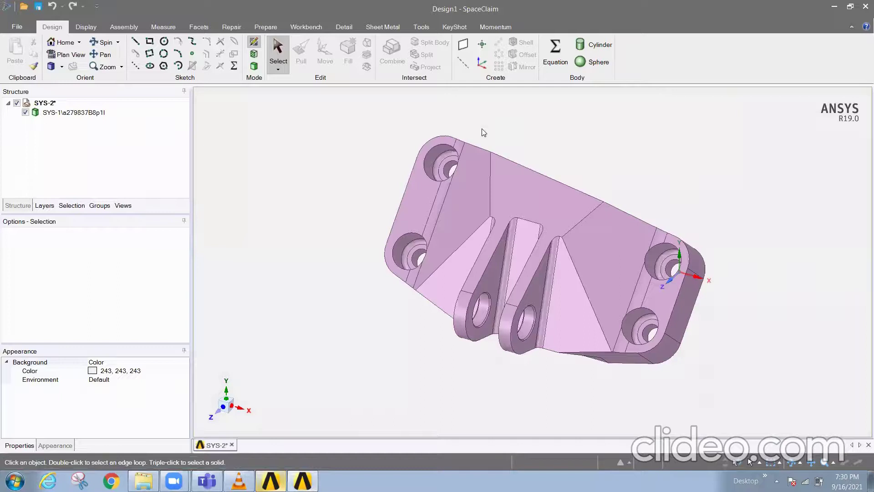
- Pick a lug hole edge, the triangular gusset face and other faces while orbiting the bracket
left_click(535, 314)
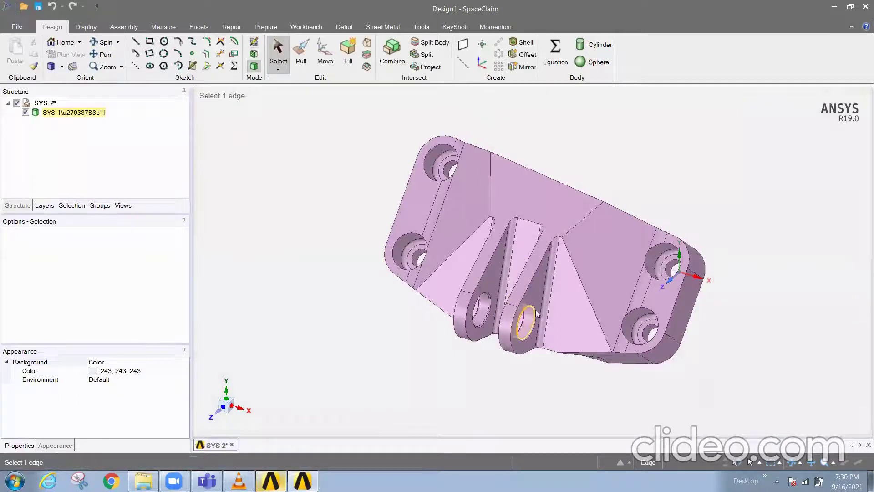
left_click(554, 313)
middle_click_drag(553, 313, 652, 253)
left_click(652, 253)
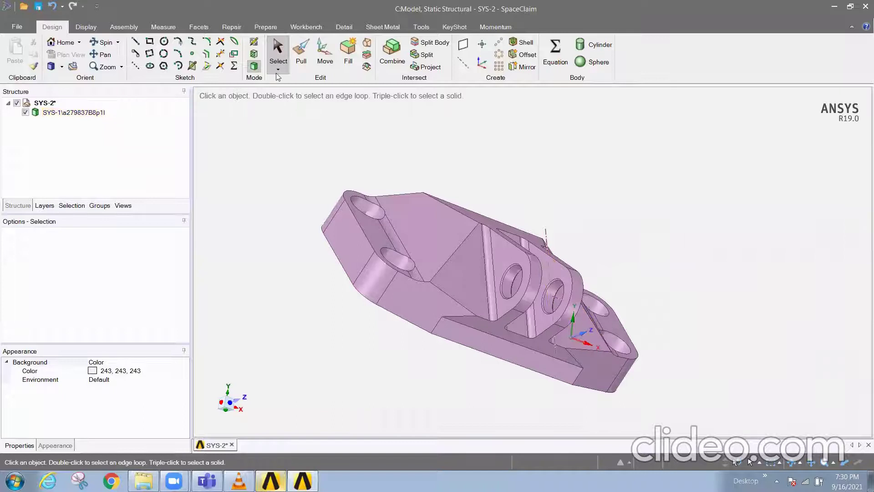
left_click(533, 353)
middle_click_drag(533, 353, 501, 318)
- Run Check Geometry on the SYS-2 assembly to confirm no geometry problems
left_click(45, 103)
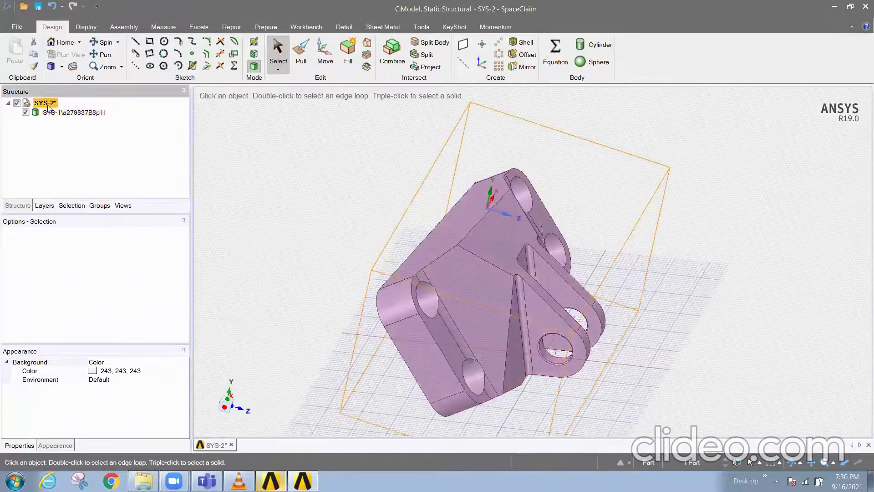
right_click(48, 107)
mouse_move(85, 172)
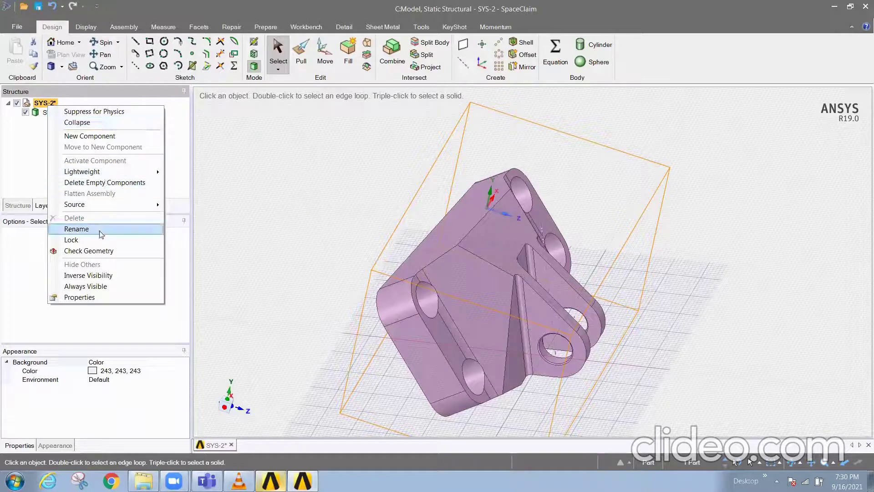
left_click(89, 251)
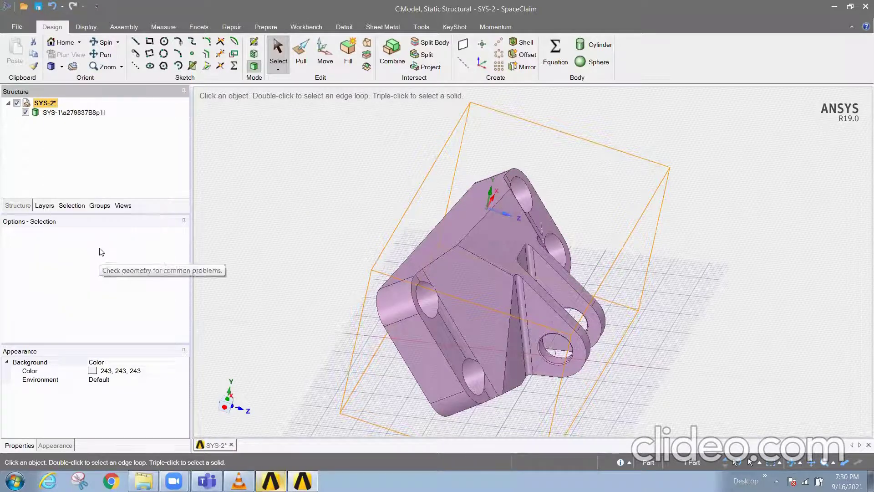
- Orbit the bracket further, then view the Display options and the Properties and Appearance panels
mouse_move(593, 264)
middle_mouse_down()
mouse_move(501, 296)
mouse_move(535, 387)
middle_mouse_up()
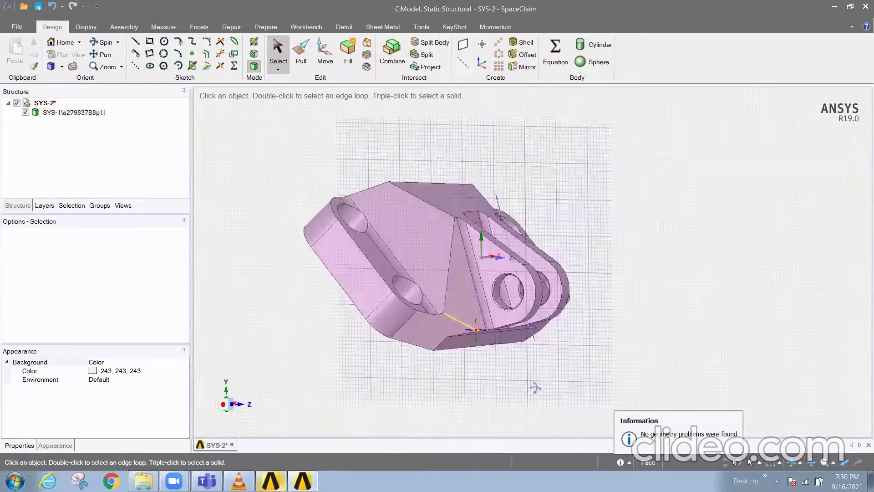
left_click(526, 277)
middle_click_drag(526, 278, 466, 227)
key("Escape")
left_click(91, 27)
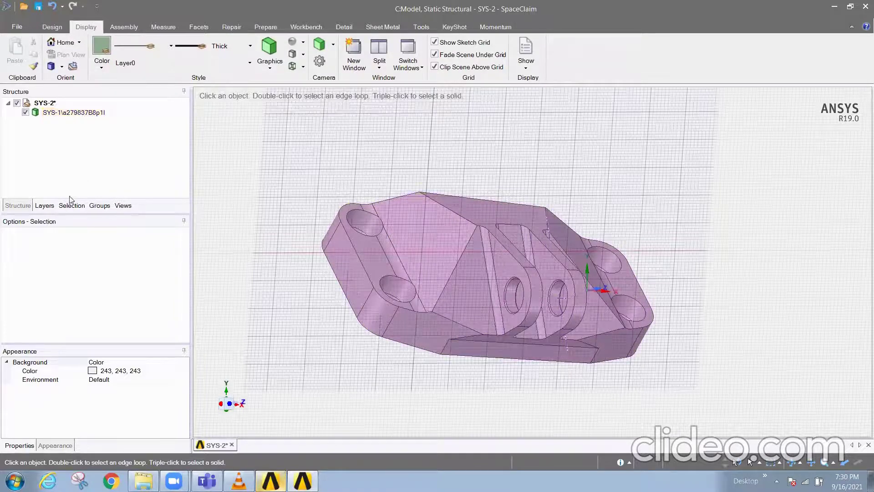
left_click(114, 300)
left_click(16, 445)
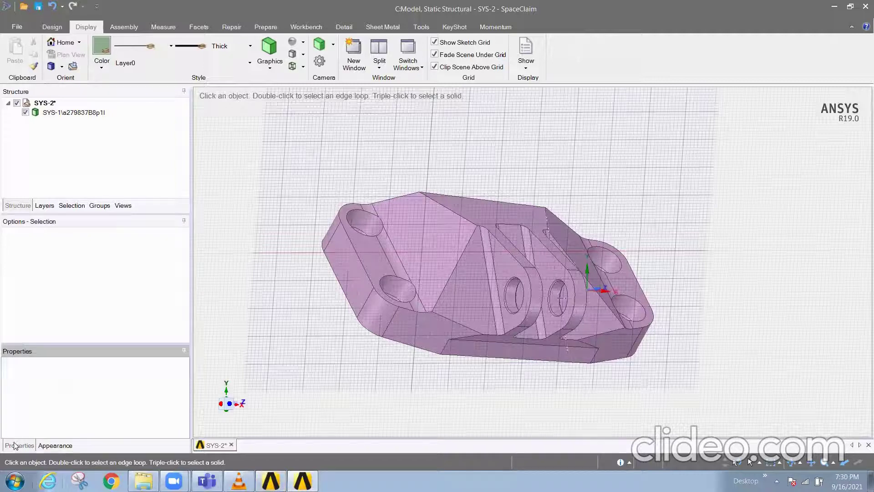
left_click(43, 446)
middle_click_drag(612, 239, 497, 328)
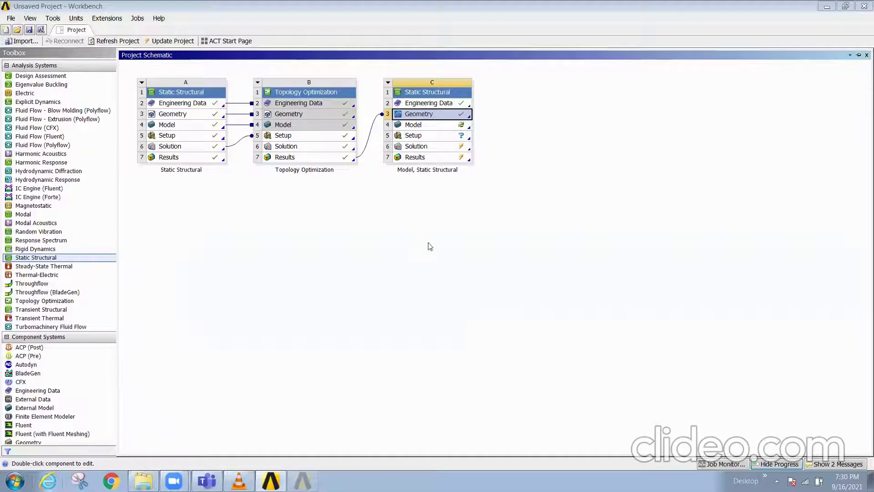
- Edit the C4 Model cell in Mechanical, answering the upstream-data re-read prompt
right_click(433, 126)
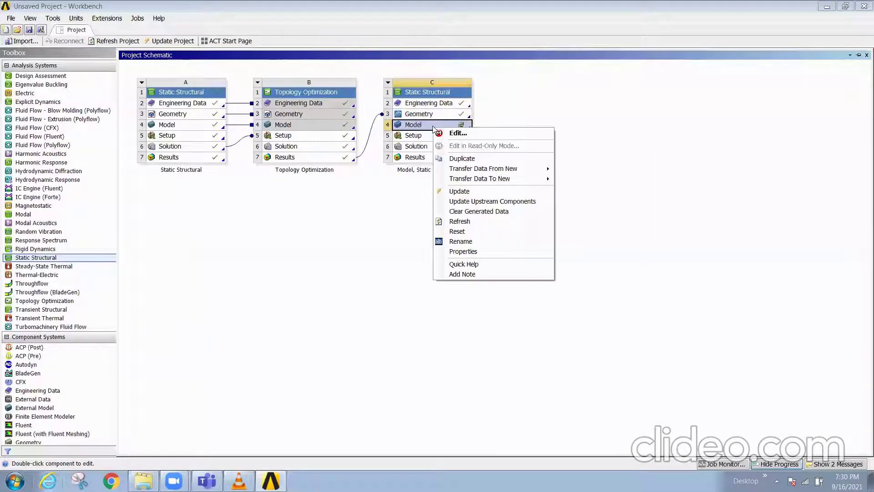
left_click(458, 132)
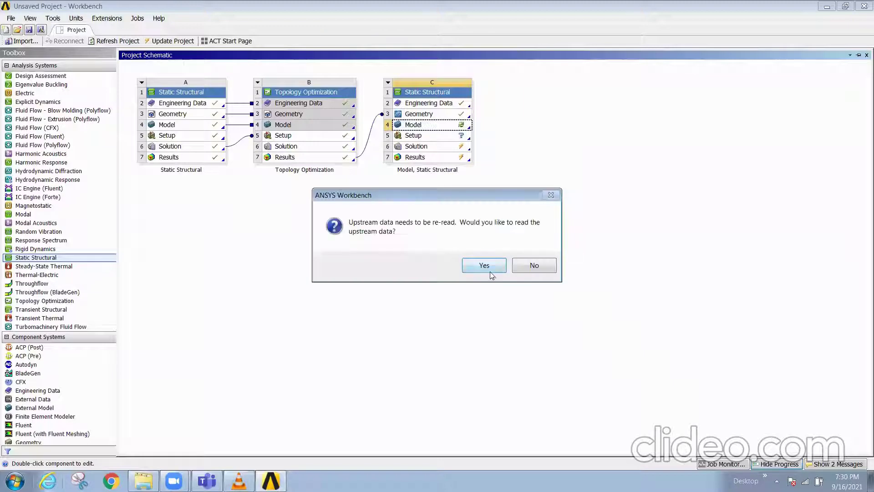
left_click(526, 266)
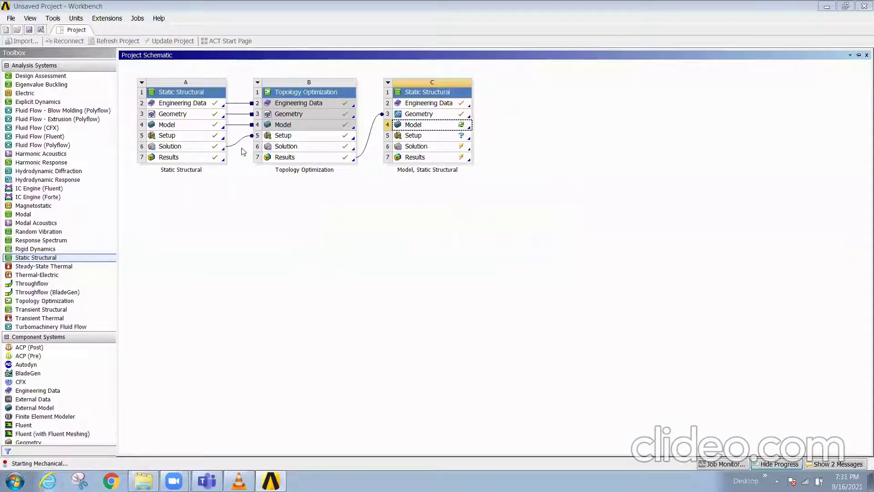
right_click(406, 247)
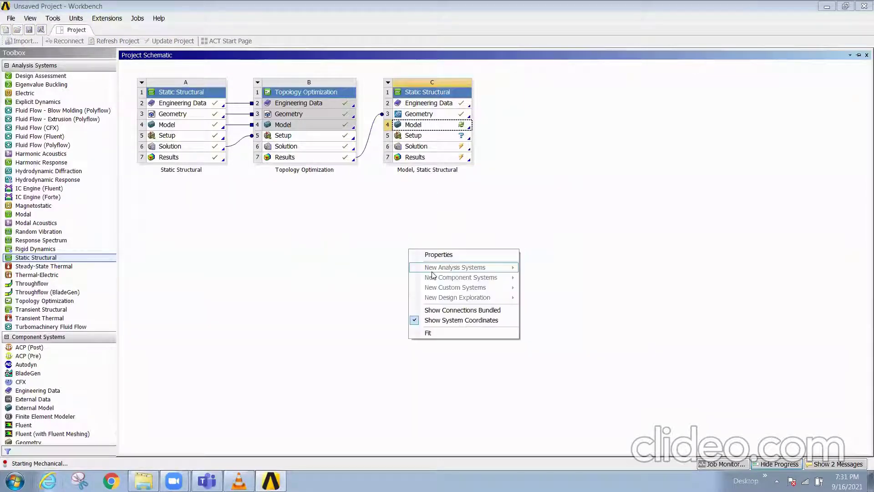
left_click(242, 302)
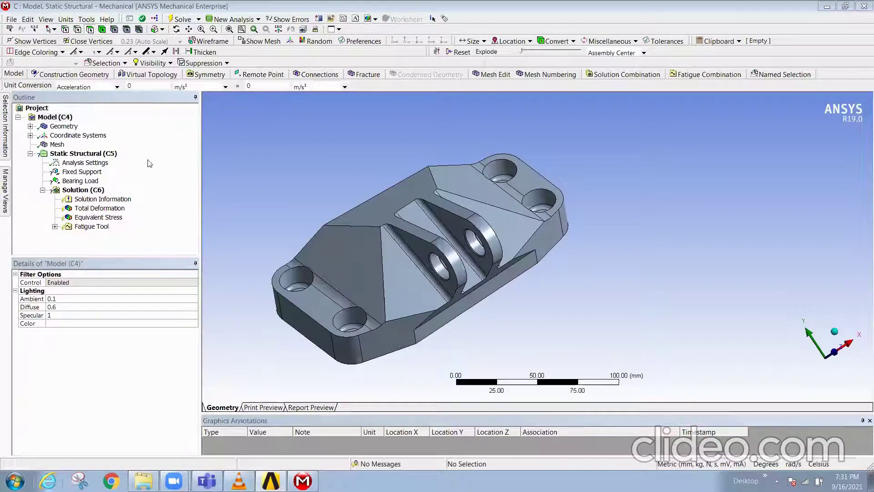
- Review the Fixed Support and Bearing Load, rotating the bracket to see the loaded lug
left_click(93, 172)
left_click(89, 181)
middle_click_drag(433, 237, 489, 285)
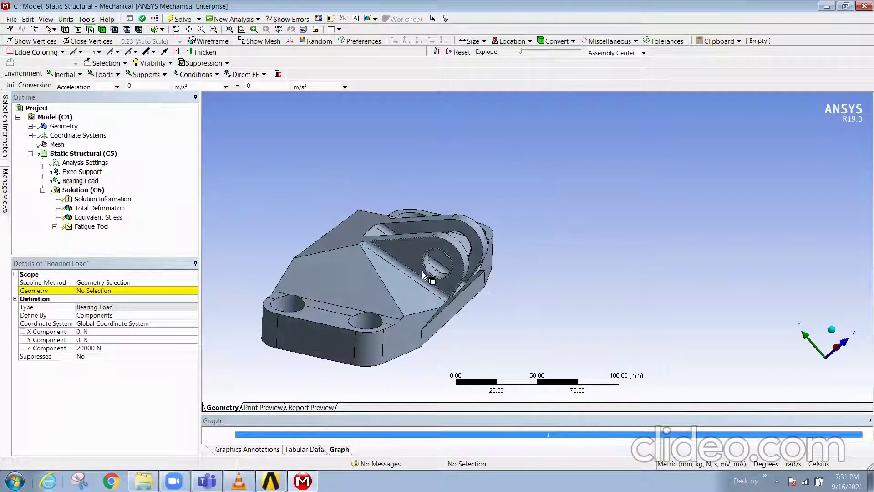
mouse_move(422, 272)
middle_mouse_down()
mouse_move(334, 246)
mouse_move(338, 257)
middle_mouse_up()
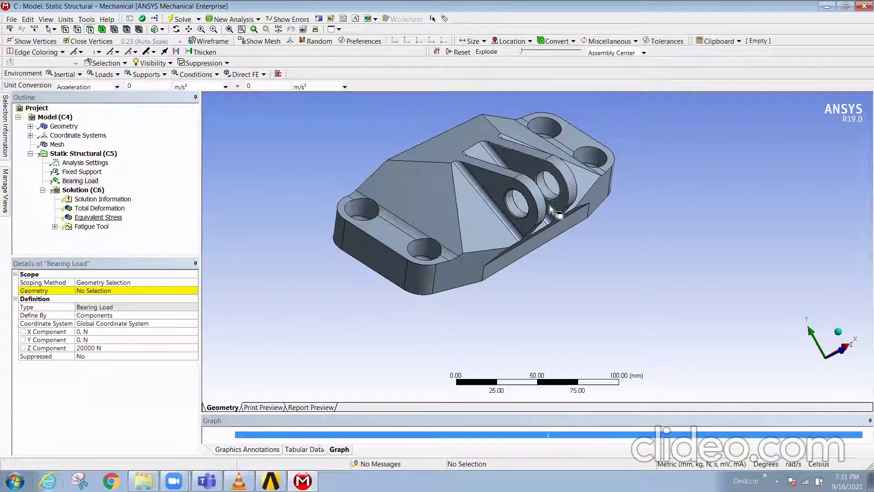
- Display the mesh, select the bracket part under Geometry, and expand Coordinate Systems
left_click(57, 145)
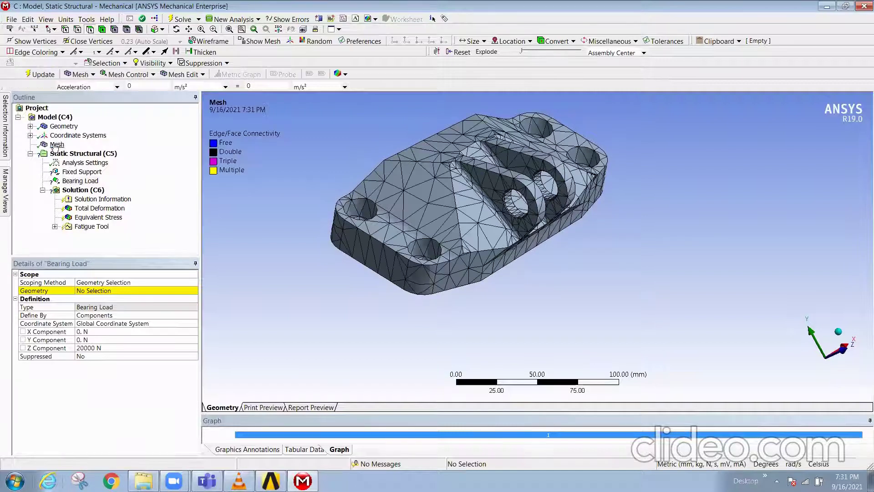
left_click(30, 126)
left_click(79, 136)
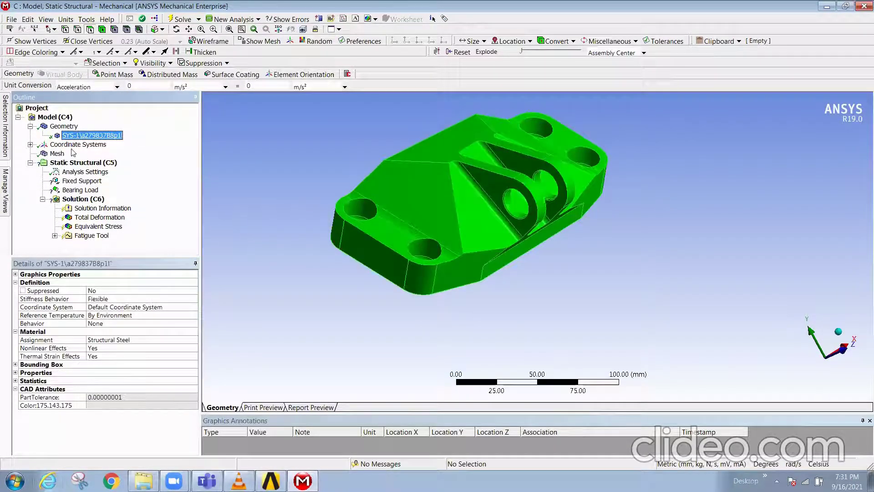
left_click(30, 144)
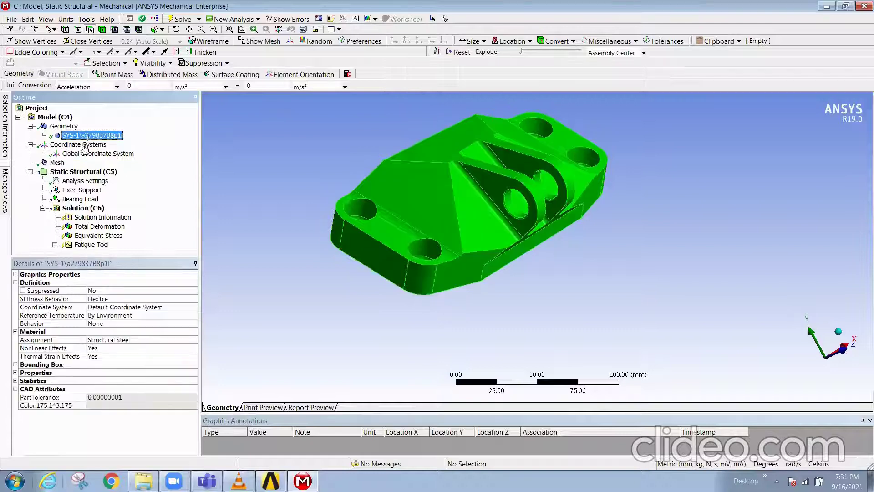
- Switch to Workbench to select the Topology Optimization results cell, then rotate the green bracket
key("alt+Tab")
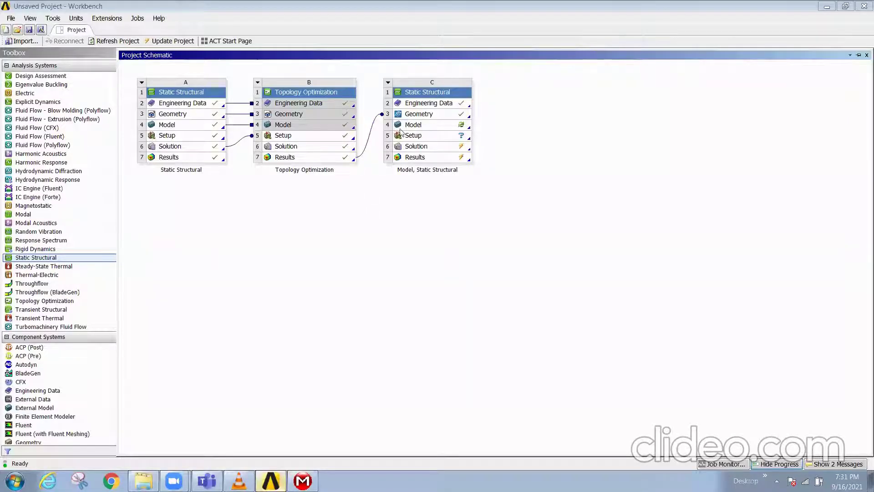
left_click(343, 161)
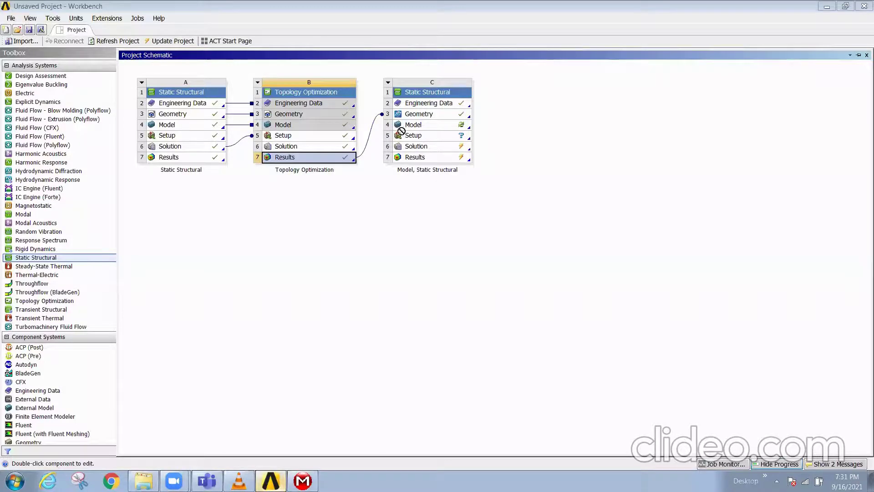
left_click(341, 314)
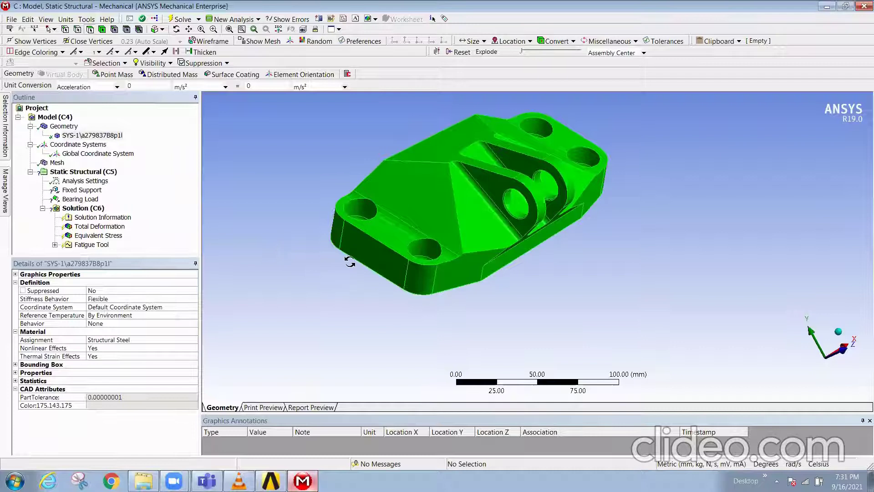
middle_click_drag(344, 259, 326, 267)
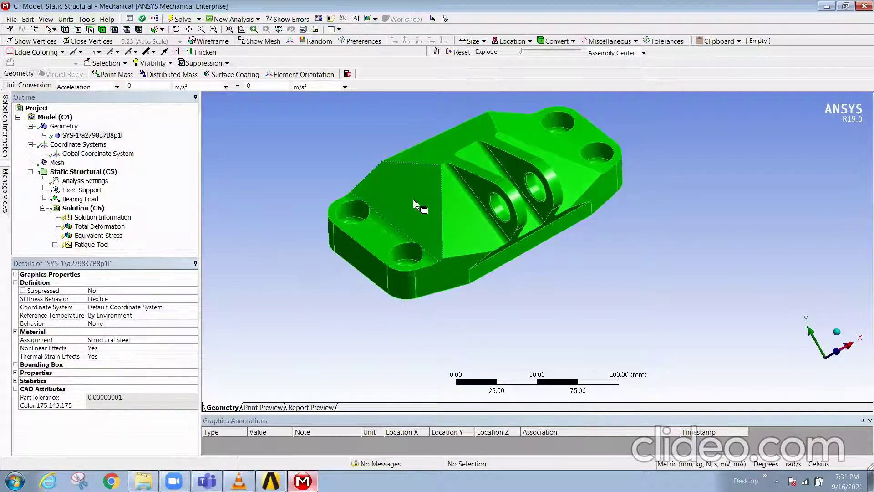
middle_click_drag(430, 253, 455, 246)
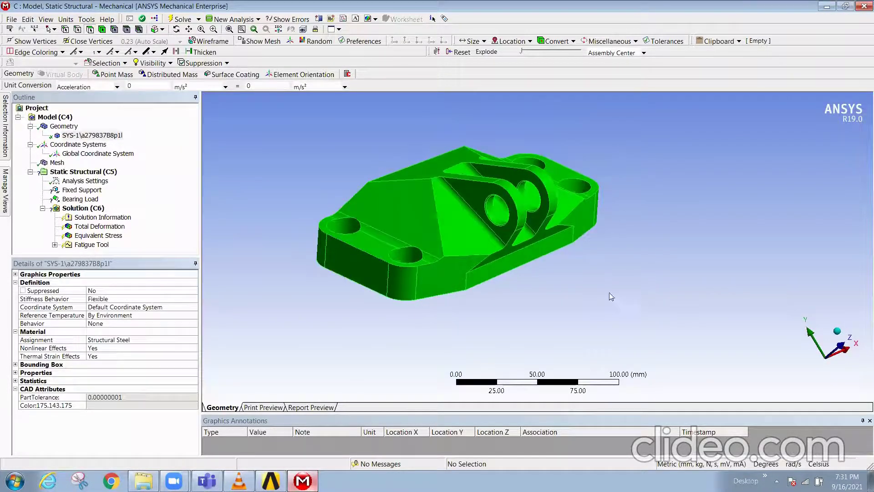
- Close Mechanical and bring up actions for the B7 Topology Optimization Results cell
left_click(864, 6)
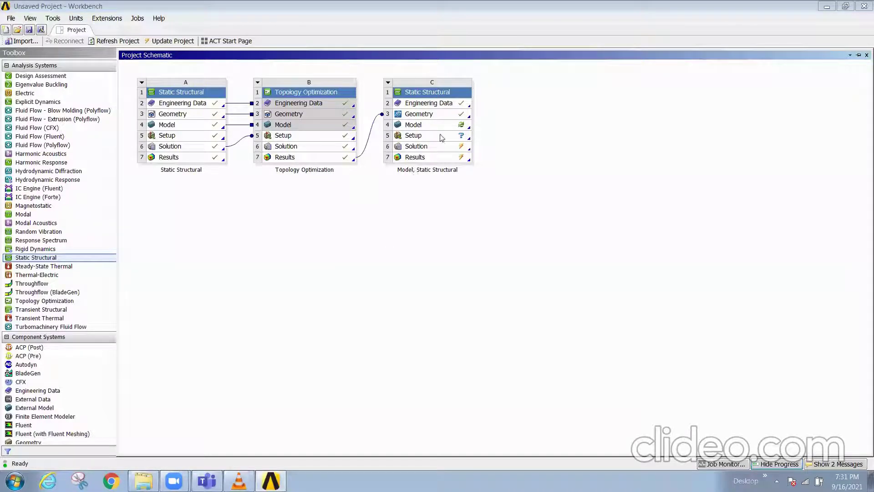
left_click(322, 159)
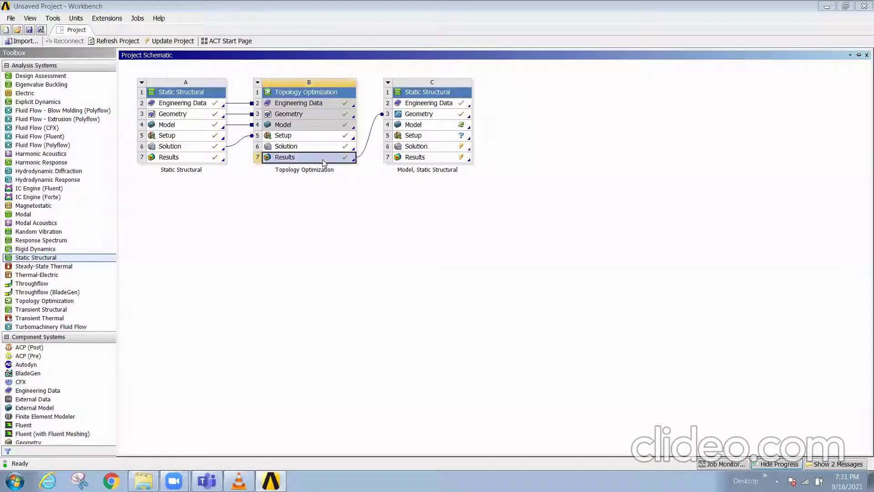
right_click(323, 160)
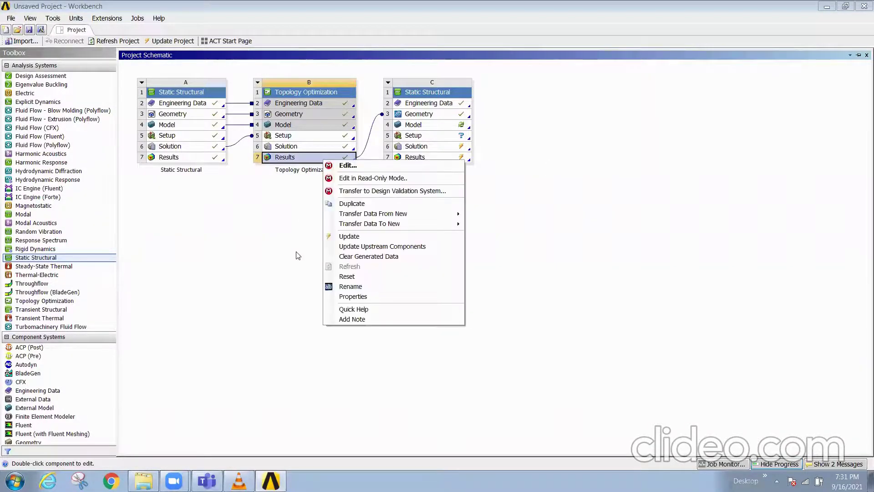